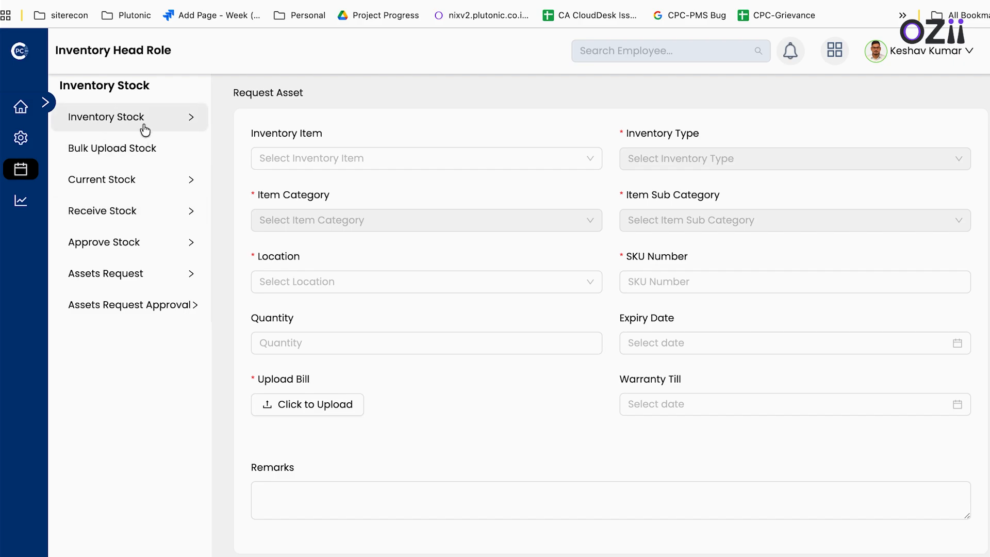
Step: Review the pending employee stock requests and the configured dropdown values for Inventory Type and Status in the settings
click(19, 206)
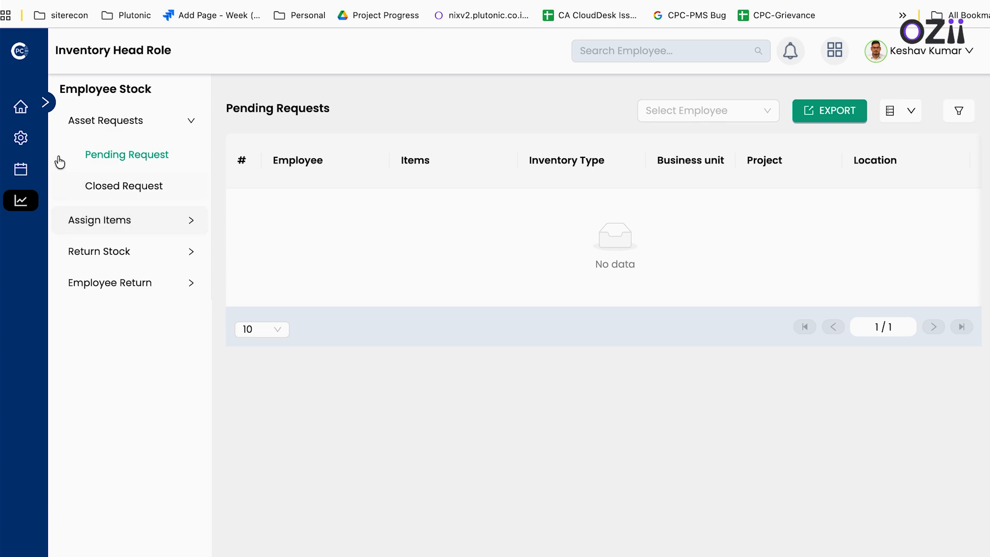
click(26, 142)
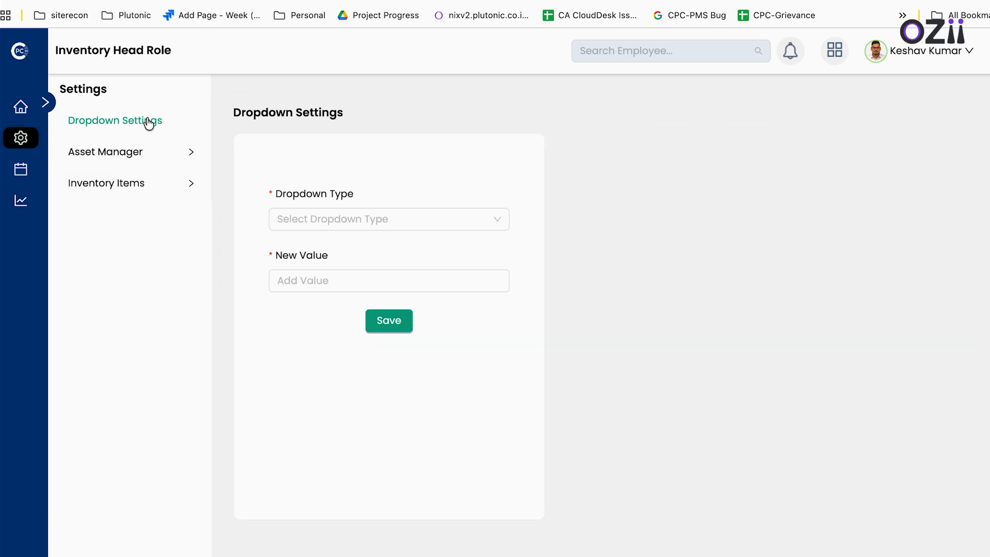
click(281, 220)
click(310, 247)
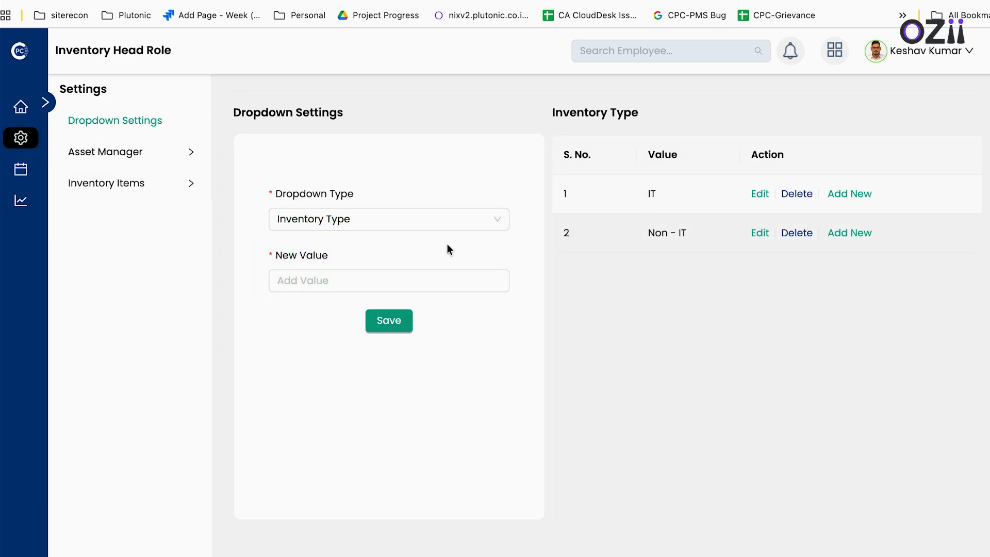
click(397, 219)
click(351, 266)
click(404, 212)
click(335, 286)
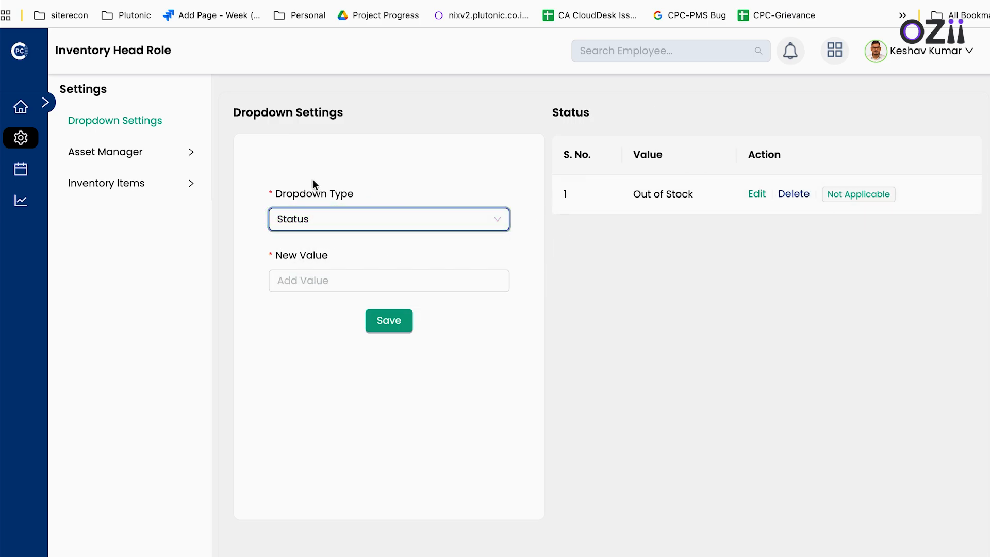
Step: Show the existing asset manager assignments and the available inventory item settings
click(99, 156)
click(138, 188)
click(136, 217)
click(136, 257)
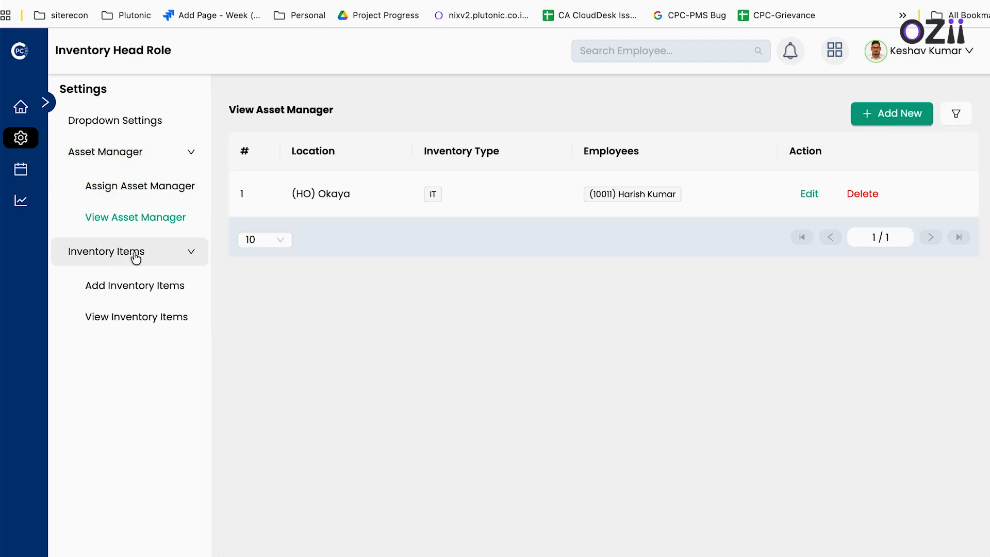
Step: Assign the employee as asset manager for location (HO) Okaya with inventory type IT, save, and view the asset manager list
click(142, 190)
click(297, 184)
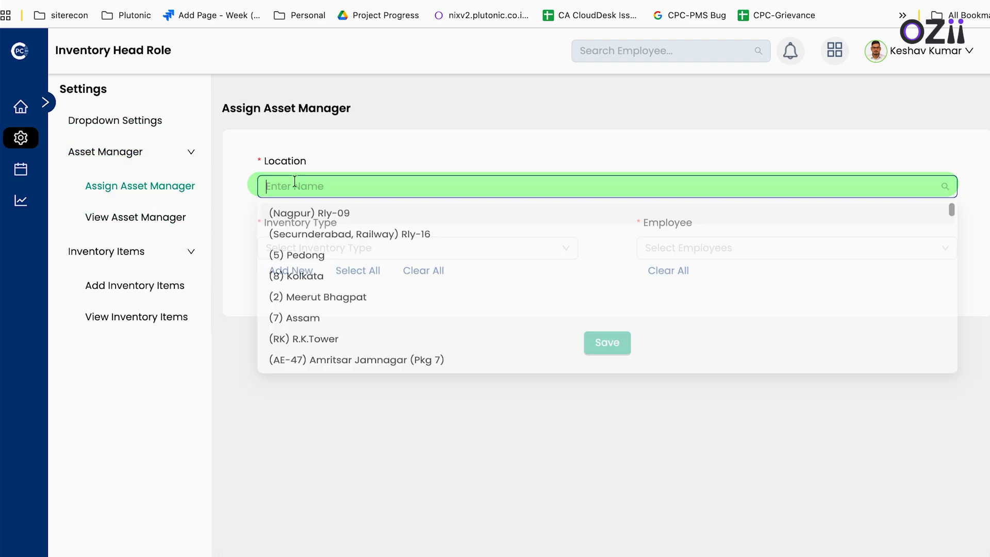
text(ok)
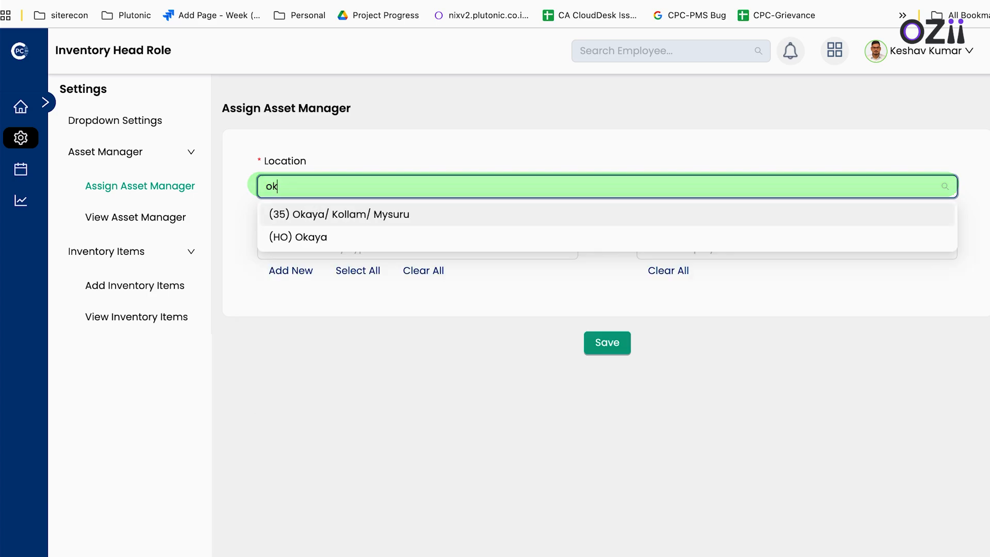
click(298, 237)
click(303, 248)
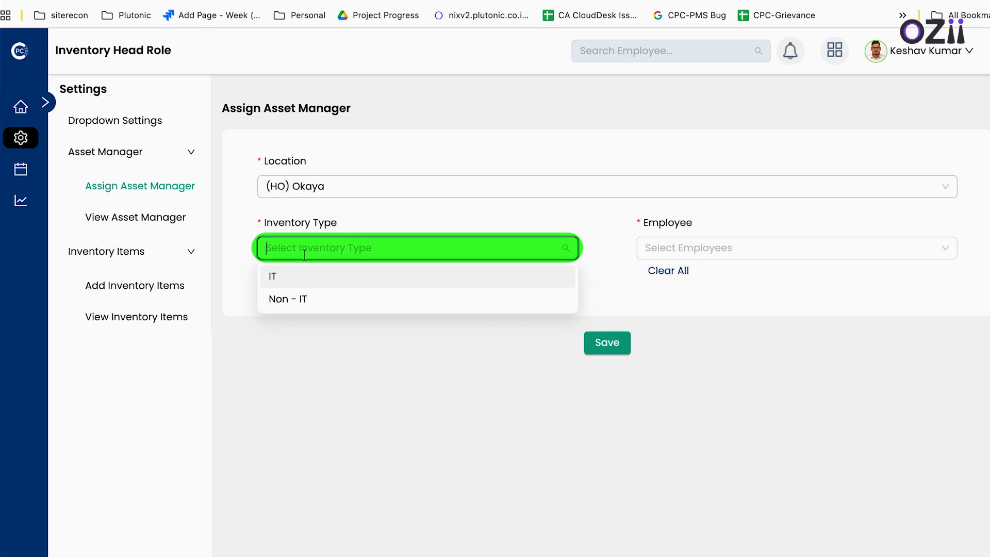
click(293, 281)
click(774, 248)
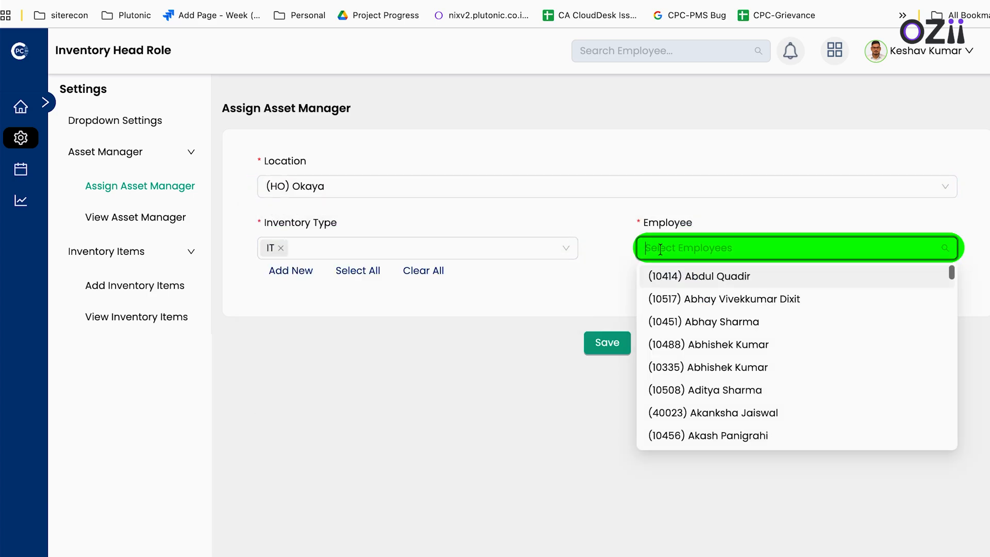
text(hari)
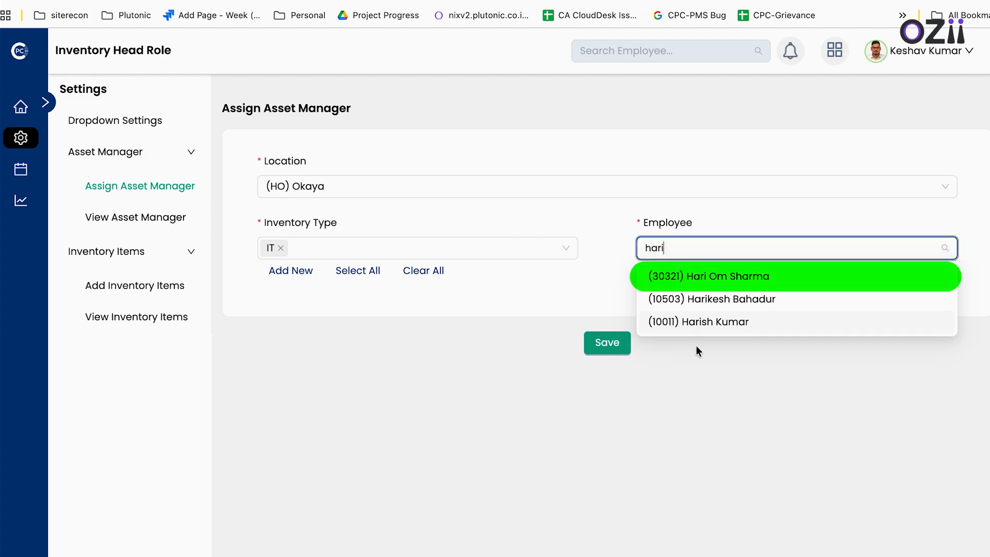
click(701, 322)
click(607, 342)
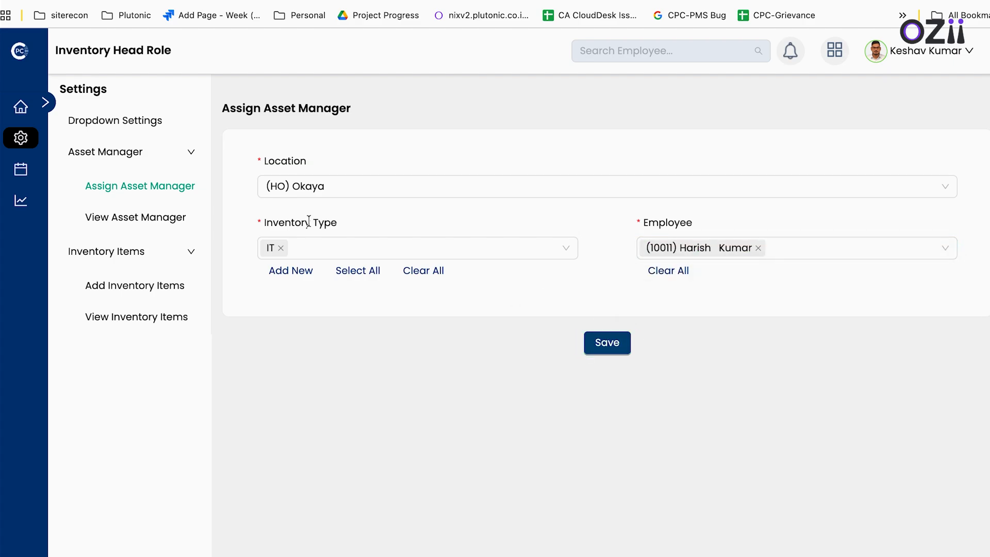
click(146, 218)
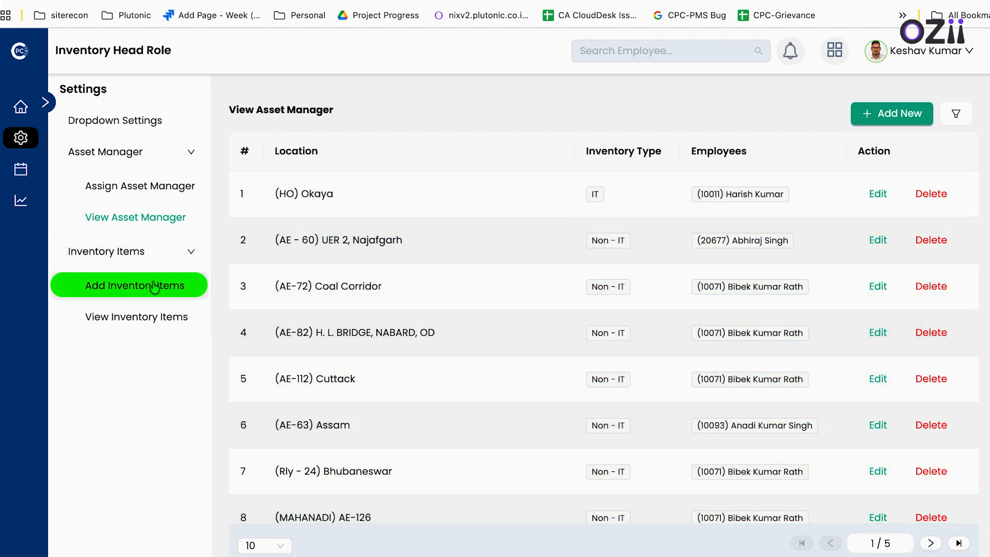
Step: Start a new inventory item with item type Asset, inventory type IT, category Laptops and sub category Adapter/Charger
click(130, 290)
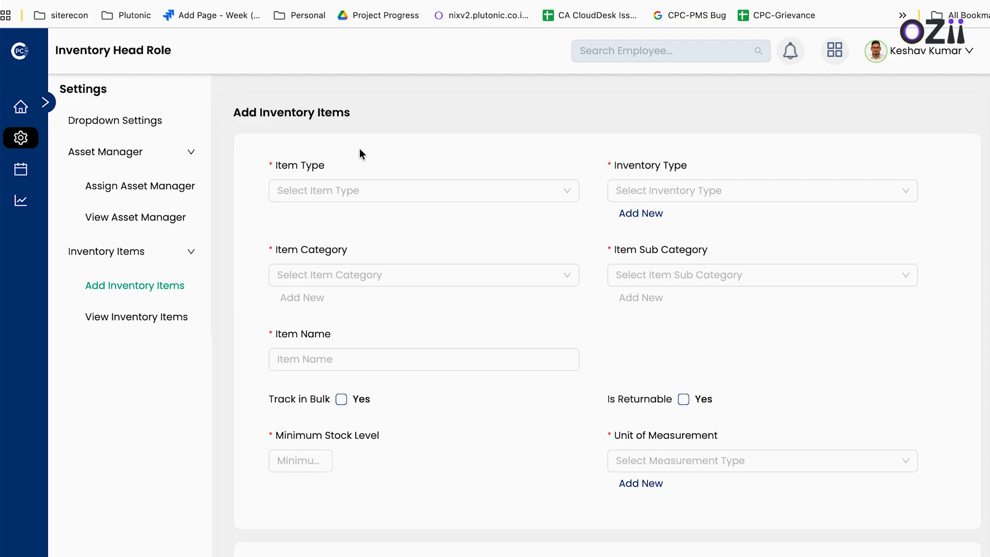
click(304, 198)
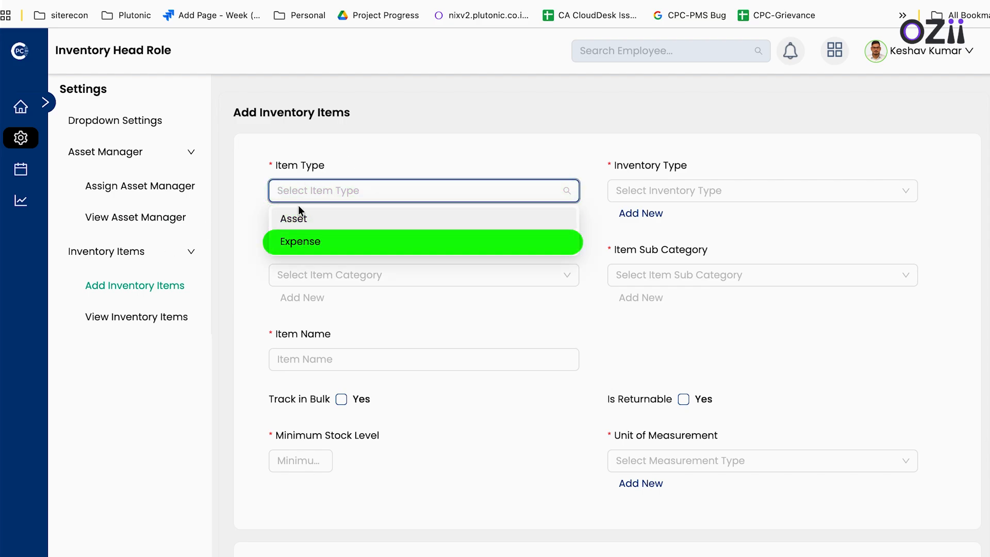
click(291, 222)
click(324, 274)
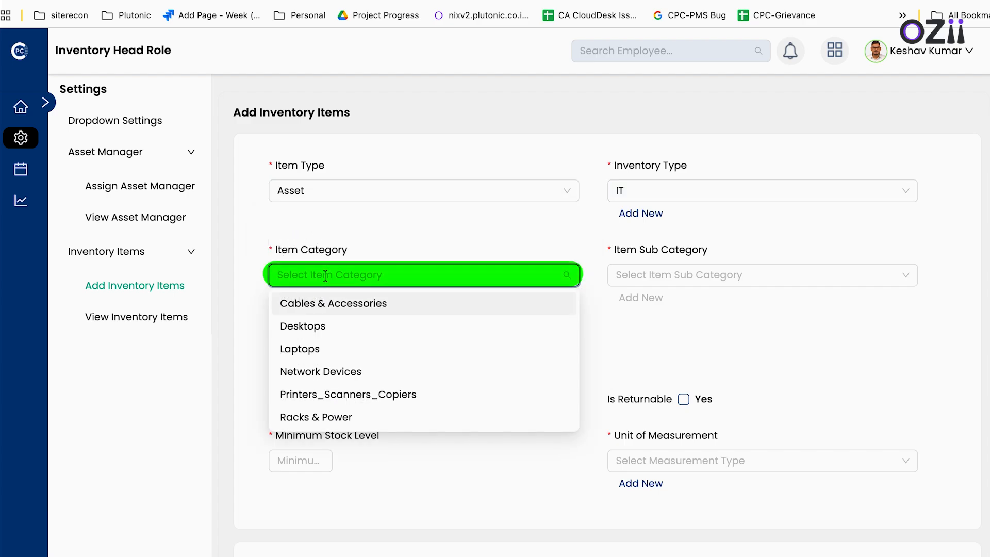
click(300, 349)
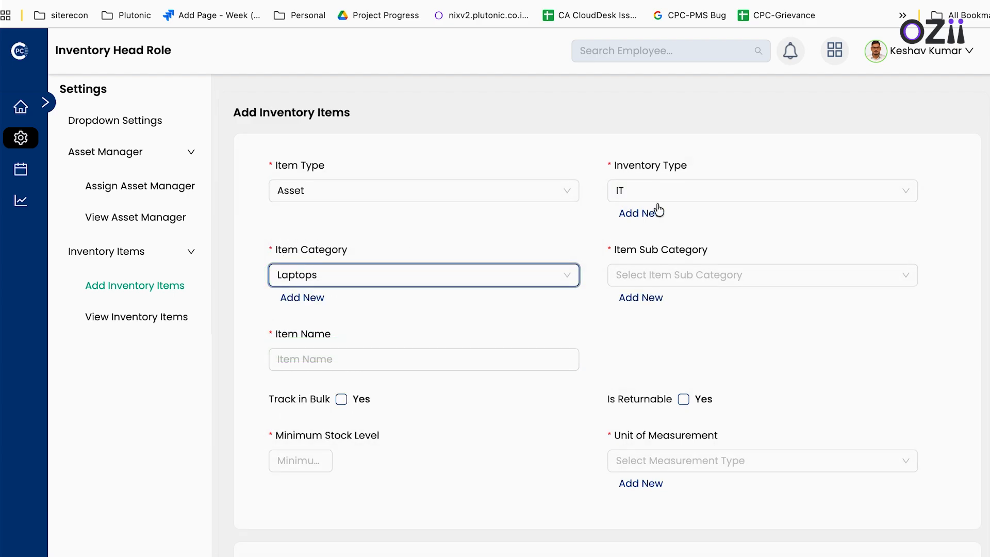
click(638, 279)
click(638, 303)
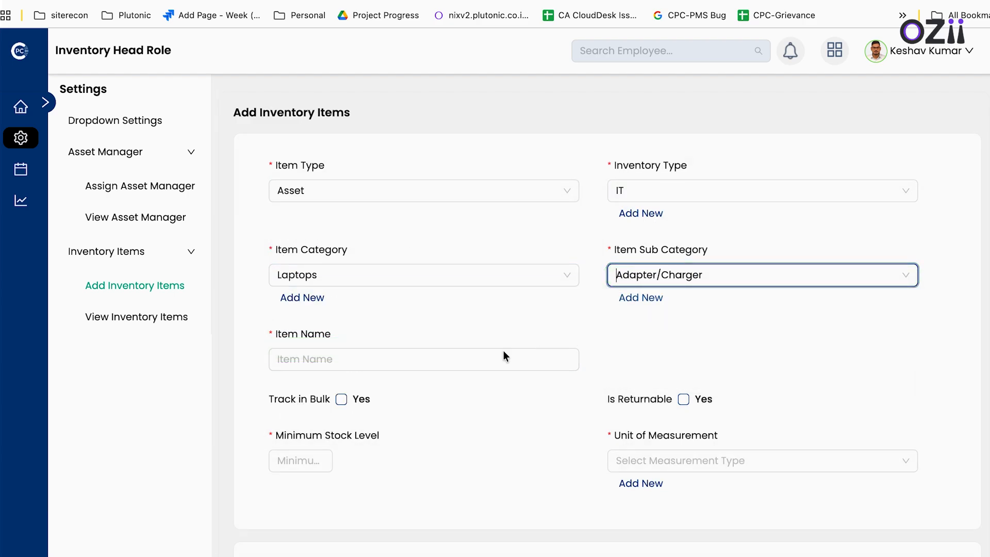
Step: Switch Track in Bulk on and back off for the item to compare the form with and without specifications
click(360, 352)
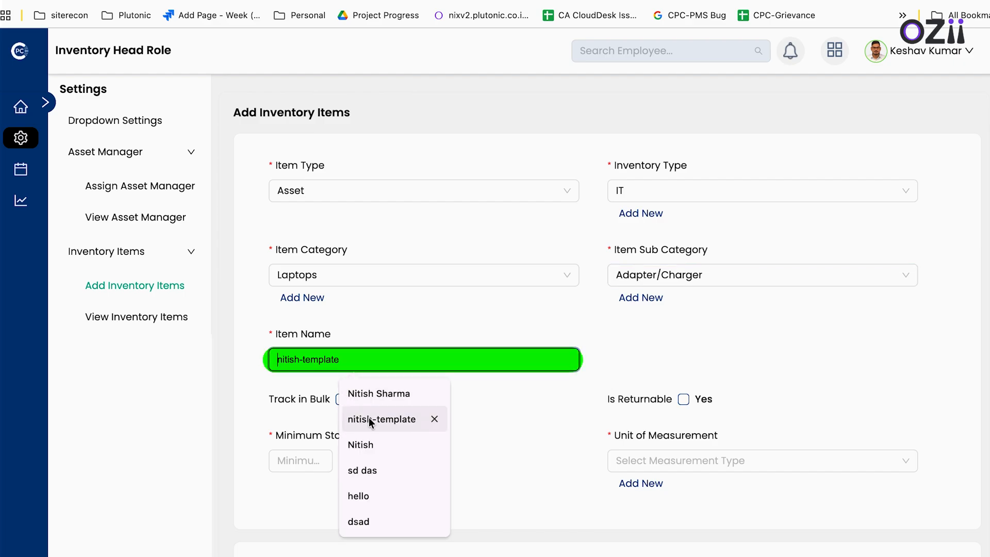
scroll(318, 350, down, 3)
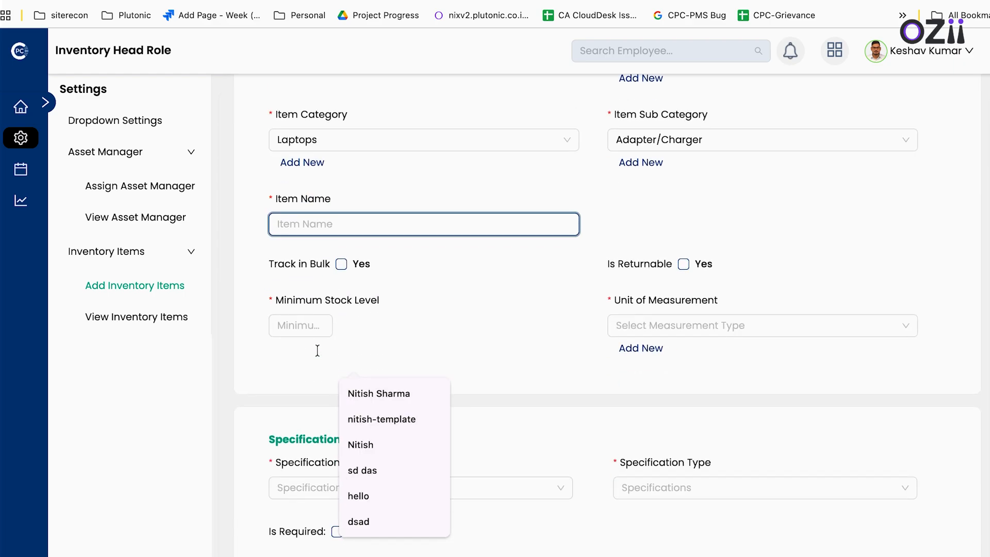
click(444, 253)
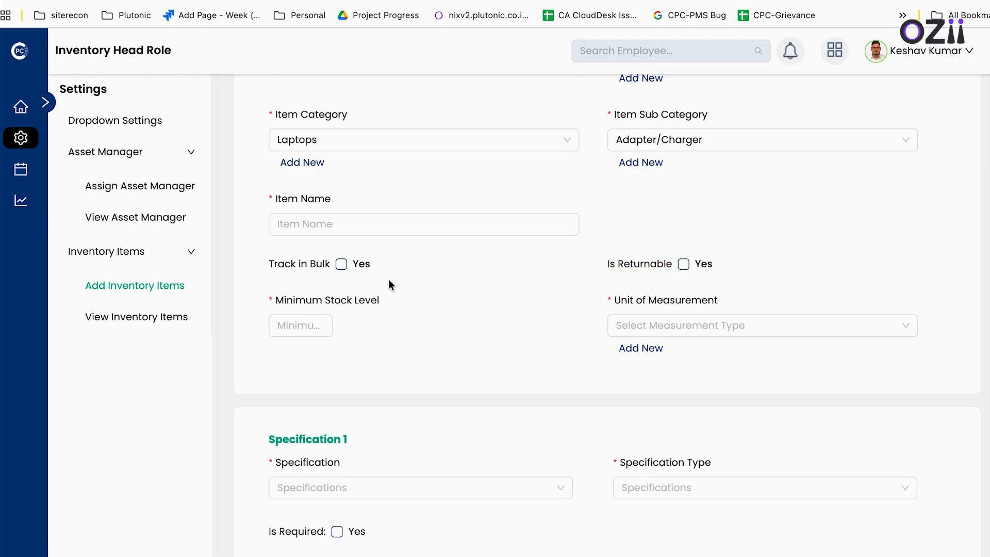
click(340, 265)
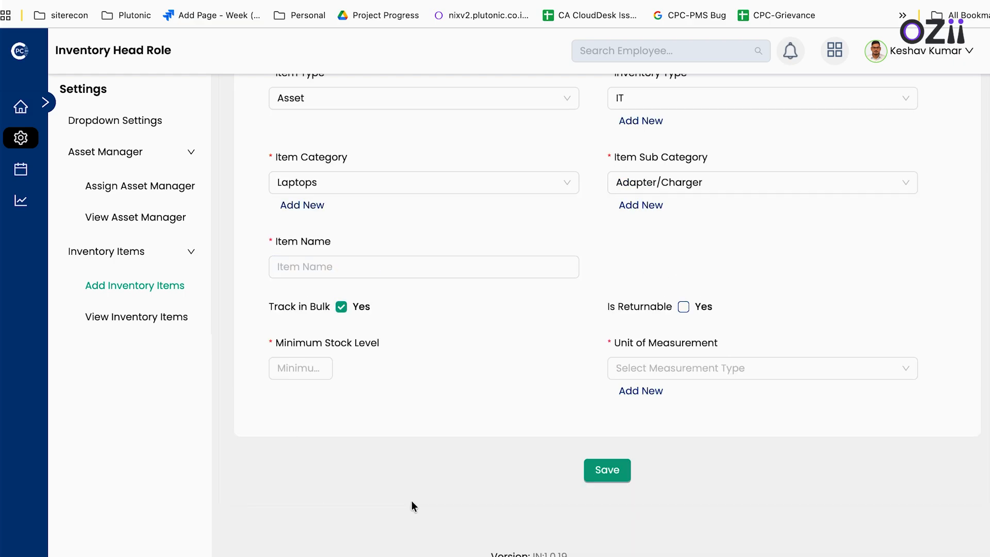
click(341, 307)
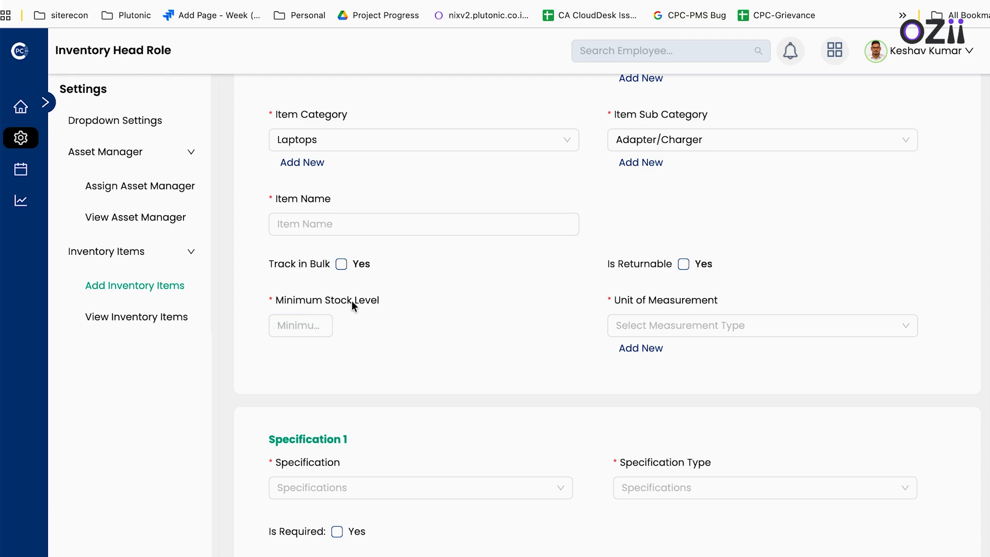
Step: Set the item's minimum stock level to 10 and its unit of measurement to Box
click(653, 323)
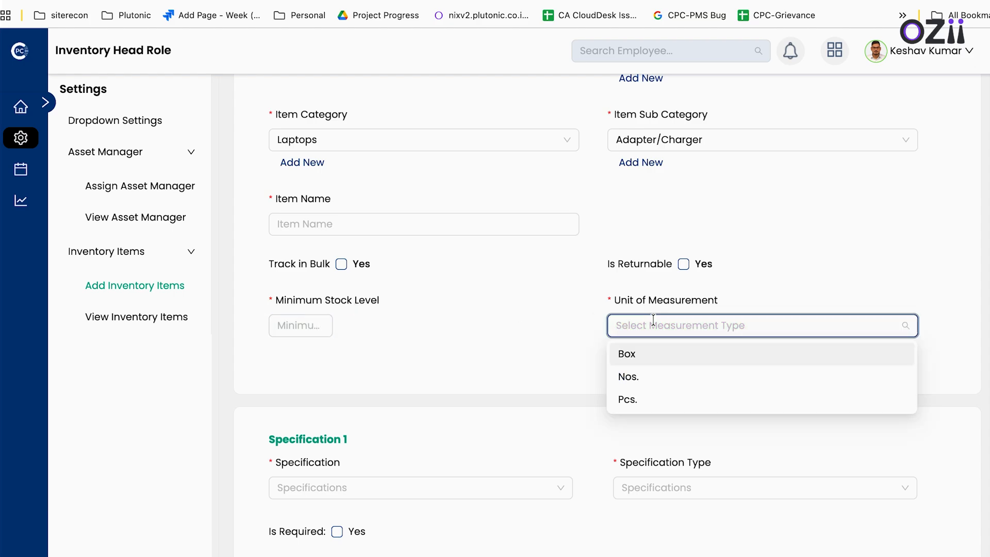
click(294, 316)
text(10)
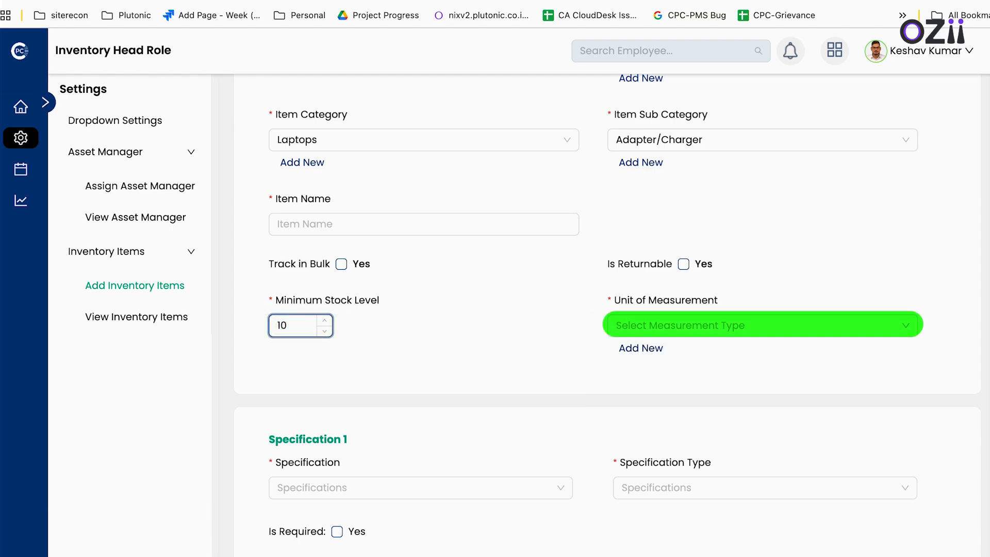
click(637, 326)
click(627, 354)
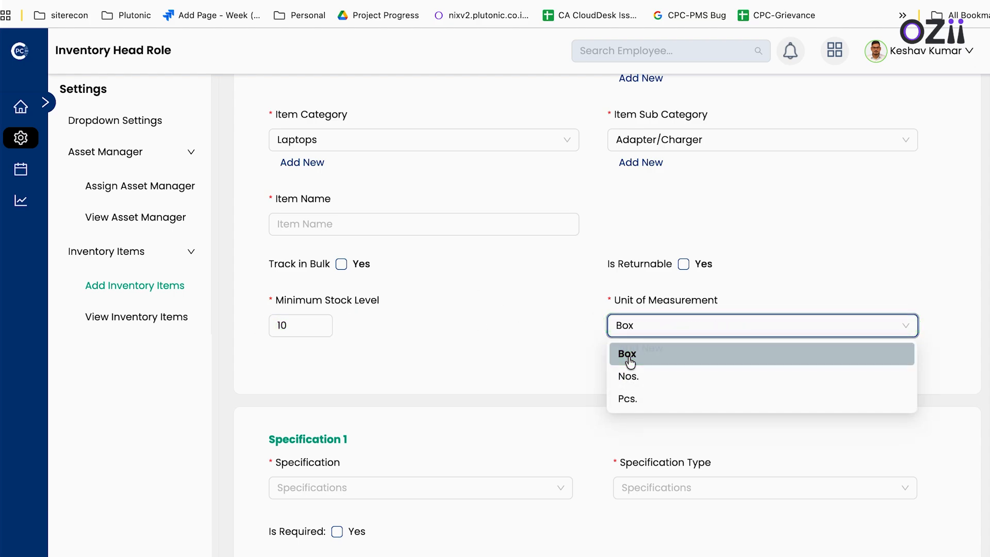
Step: Toggle Track in Bulk on and back off, and define Specification 1 as CD/DVD with specification type Dropdown
click(341, 264)
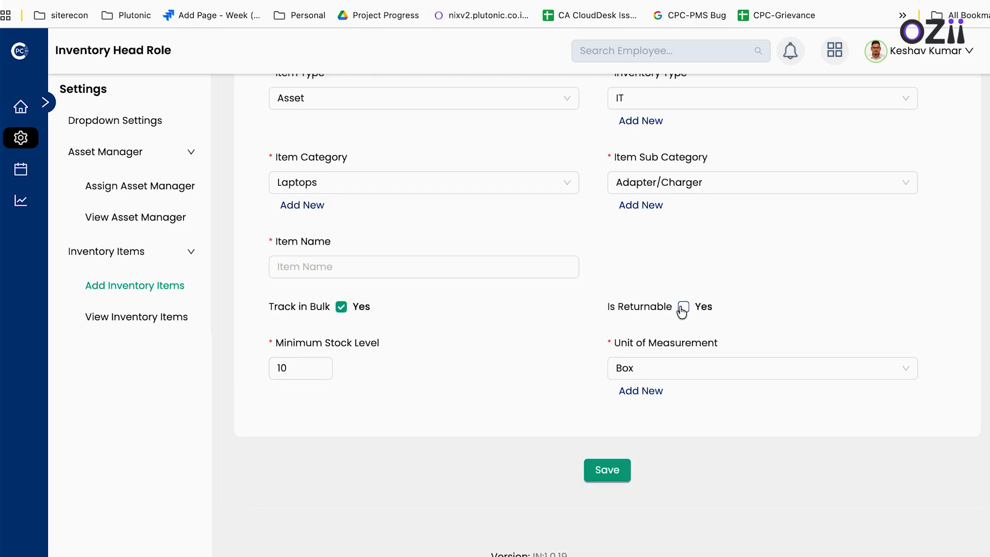
click(341, 306)
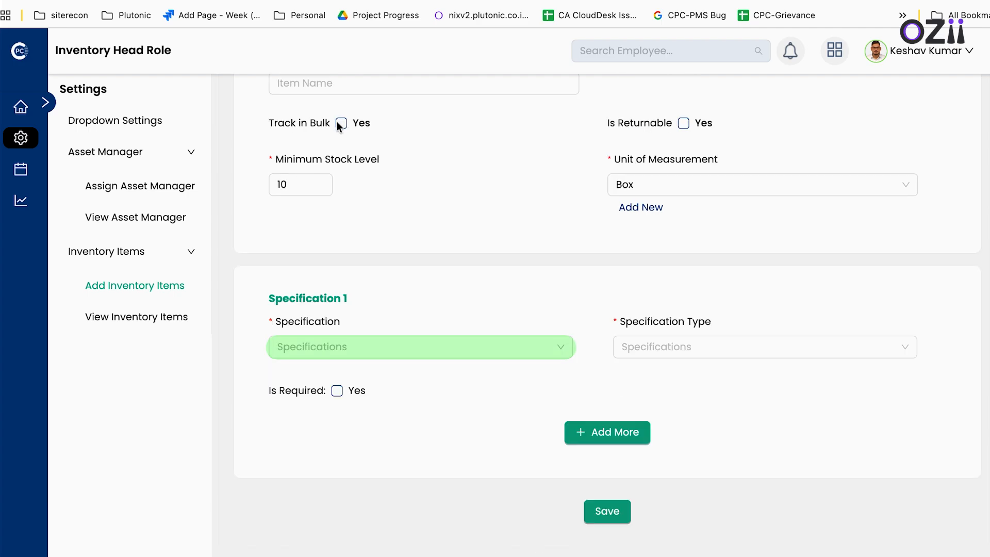
click(311, 346)
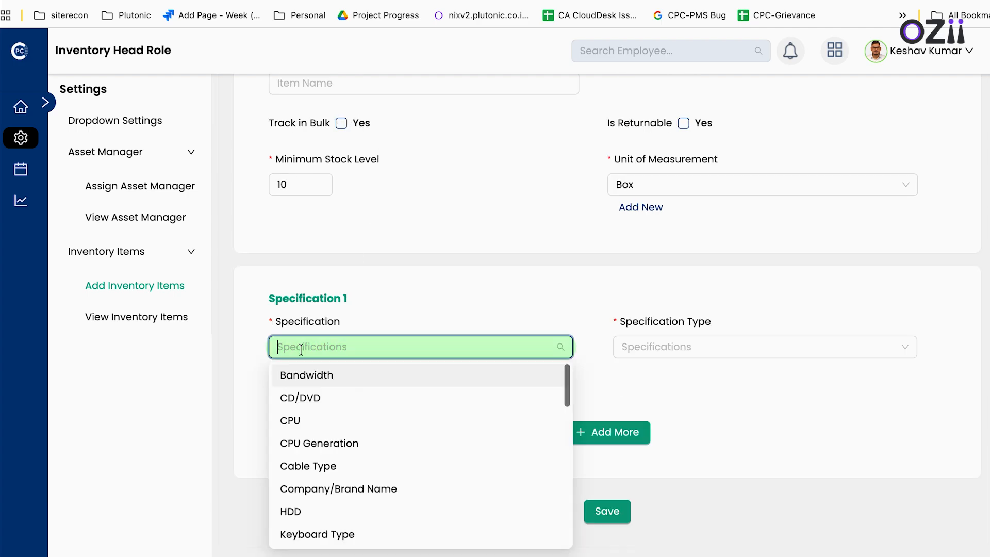
click(299, 395)
click(655, 345)
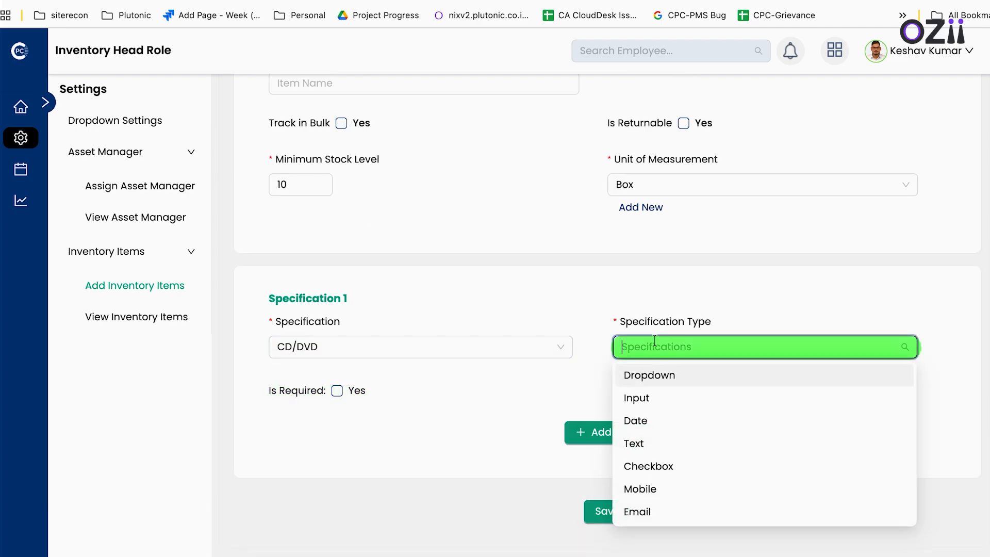
click(645, 379)
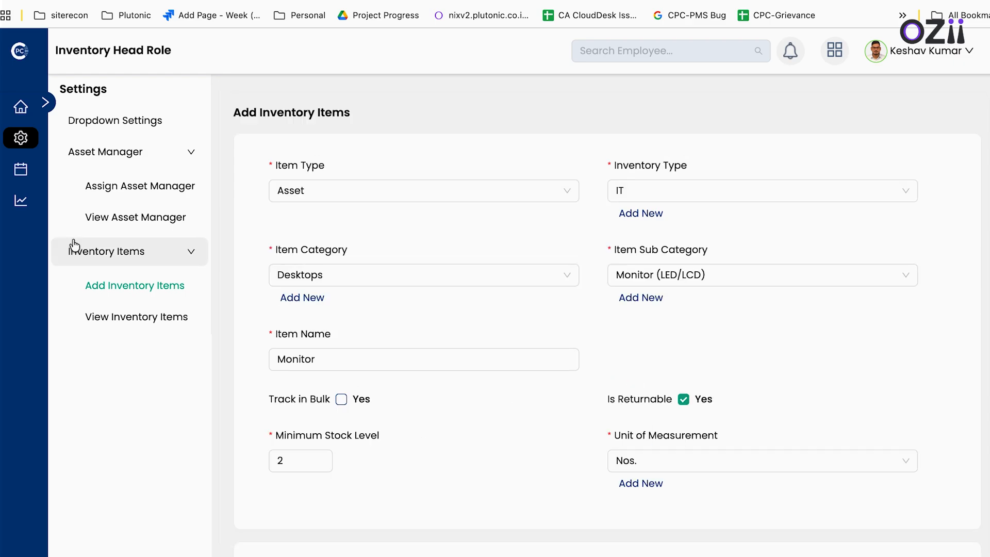
Step: Start a new stock entry in Inventory Stock for the inventory item LAPTOP
click(21, 170)
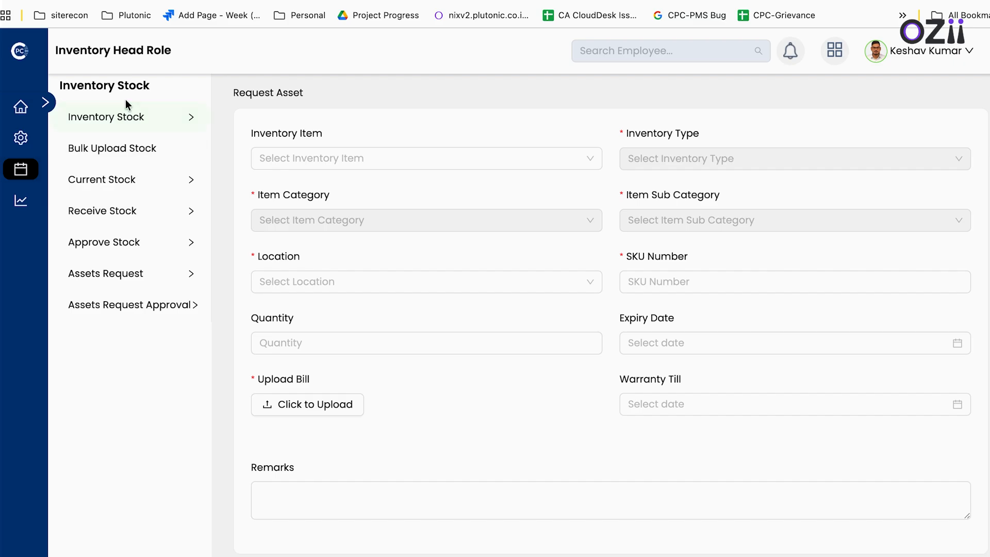
click(125, 118)
click(315, 156)
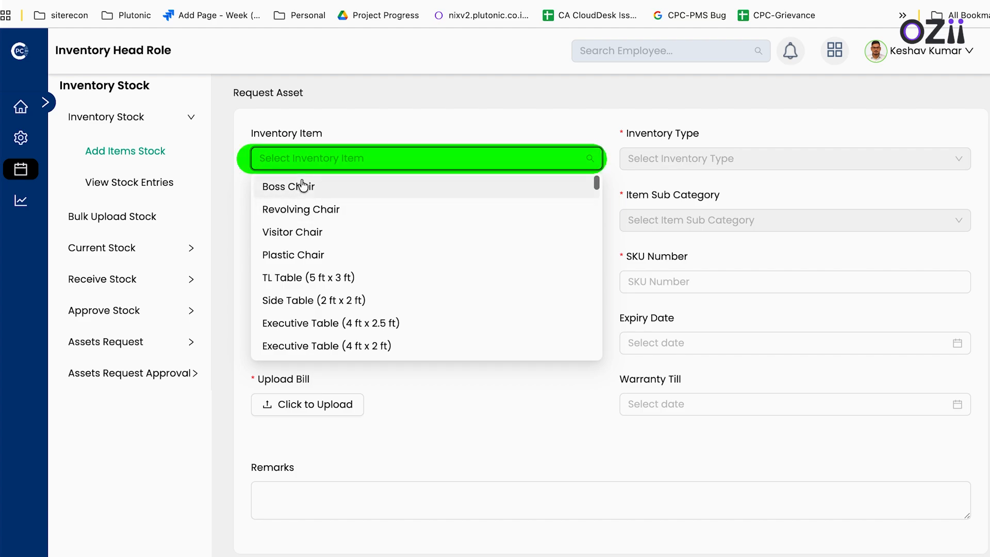
text(lap)
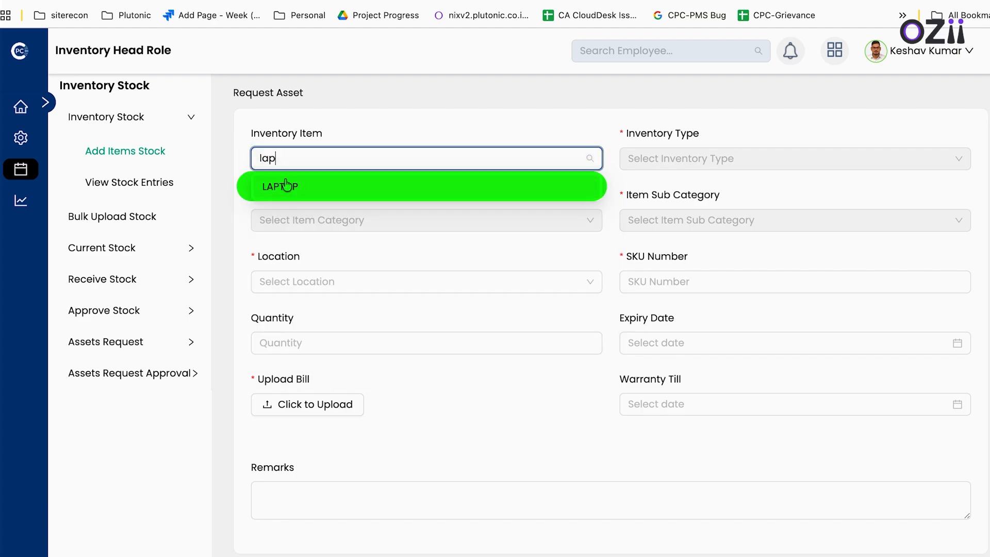
click(287, 186)
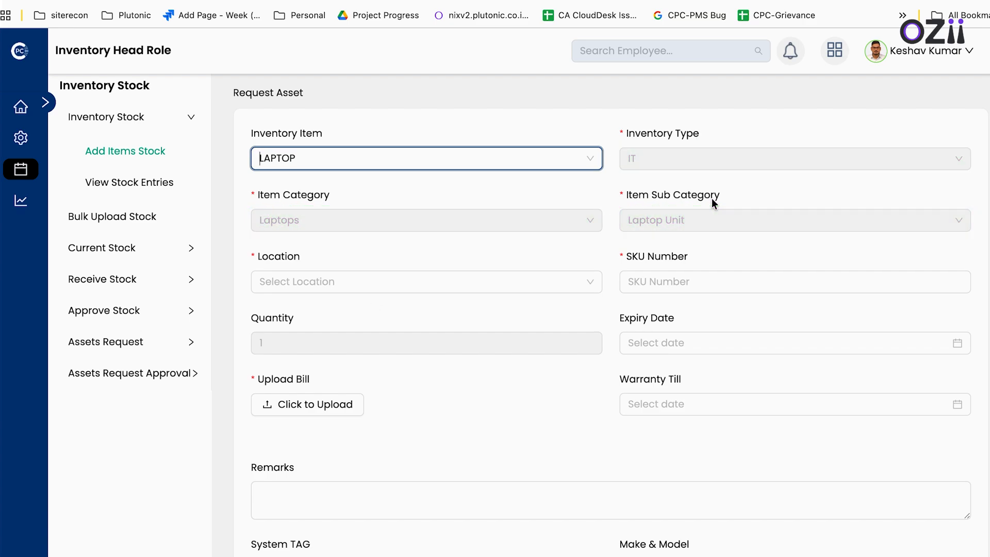
Step: Set the laptop stock entry's location to (HO) Okaya and its SKU number to sku-zb-1
click(300, 281)
text(ok)
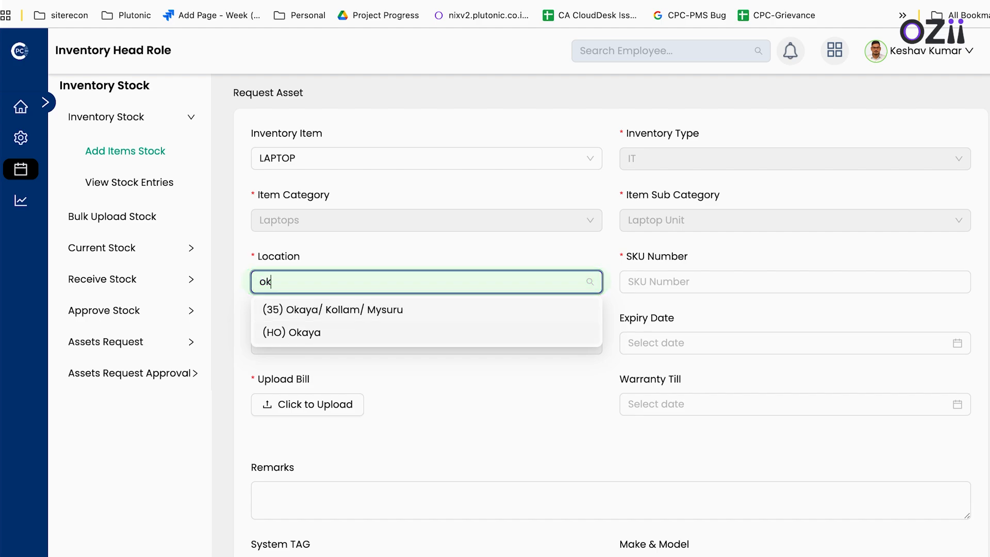
click(397, 332)
click(643, 290)
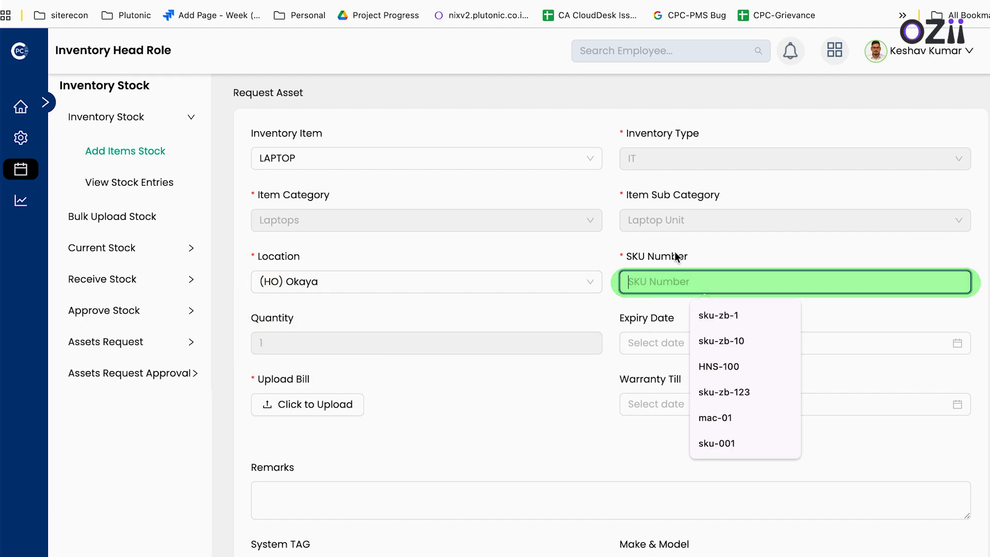
click(707, 309)
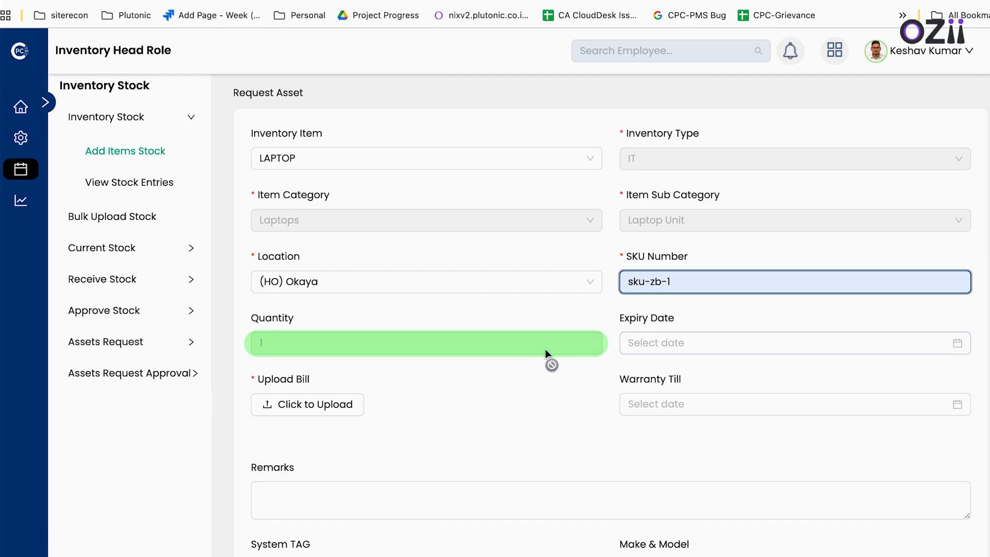
Step: Review the remaining fields of the laptop stock form and the list of existing stock entries
scroll(432, 356, down, 3)
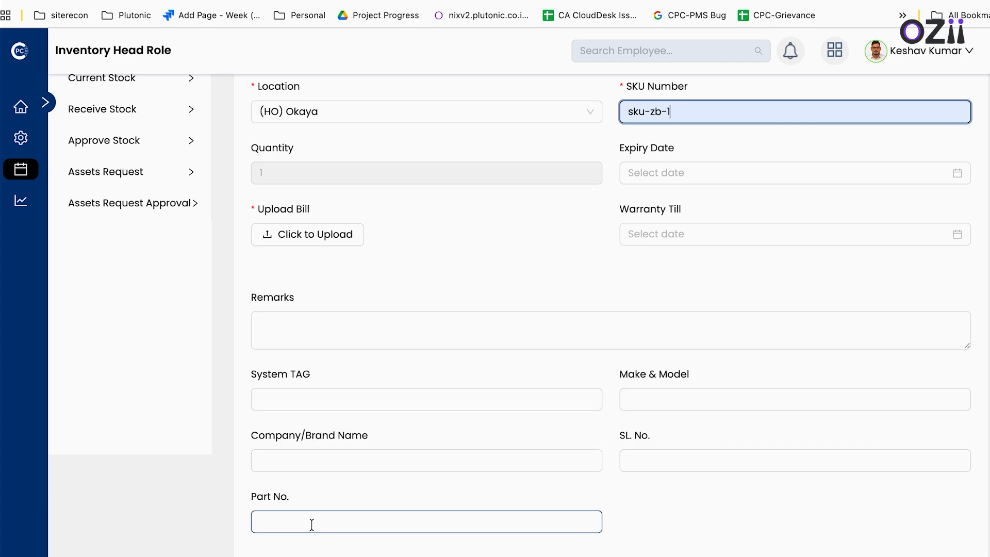
scroll(459, 543, down, 3)
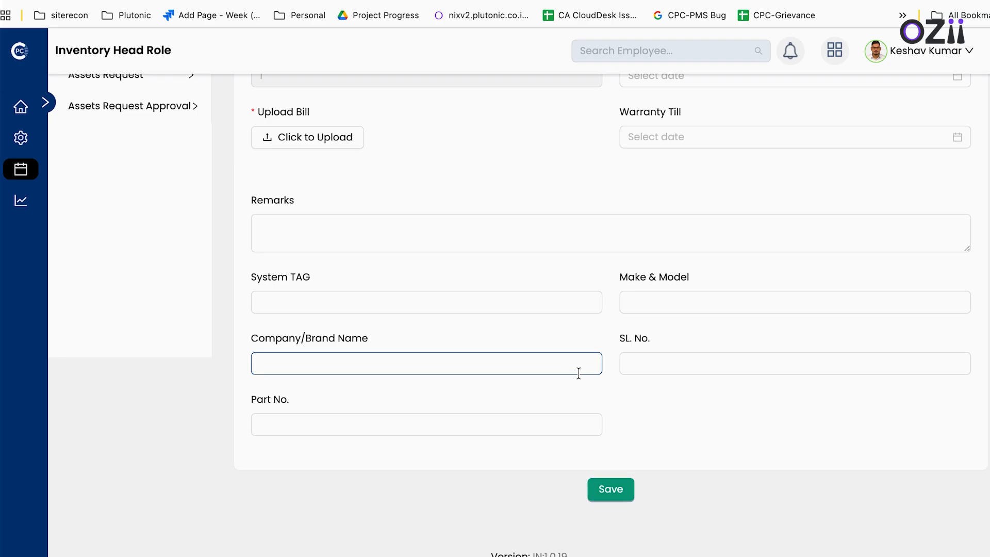
scroll(490, 361, up, 5)
click(139, 179)
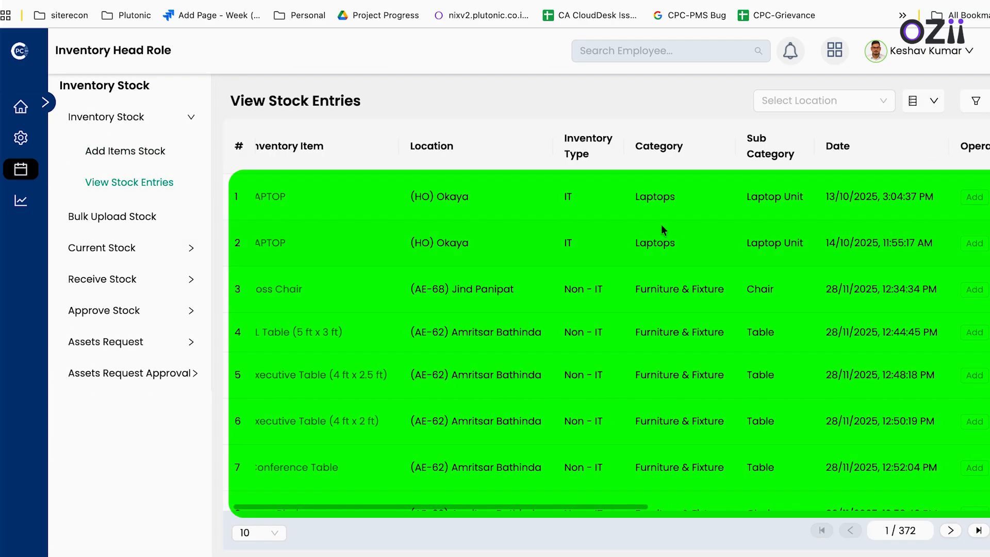
scroll(664, 230, left, 2)
scroll(570, 214, down, 3)
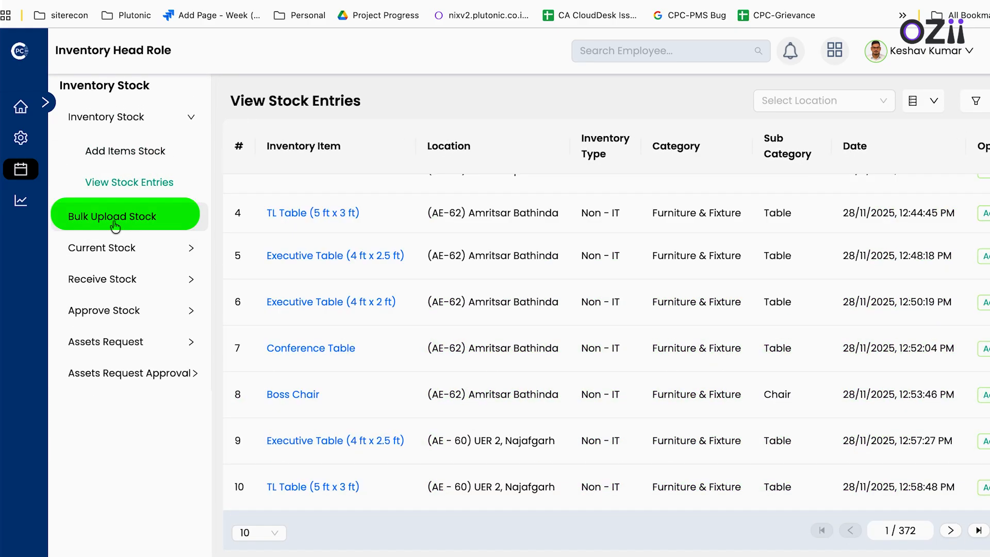
Step: Choose Boss Chair for a bulk stock upload and attach the file Bulk_Stock_Sample_xlsx_247135.xlsx
click(114, 226)
click(271, 154)
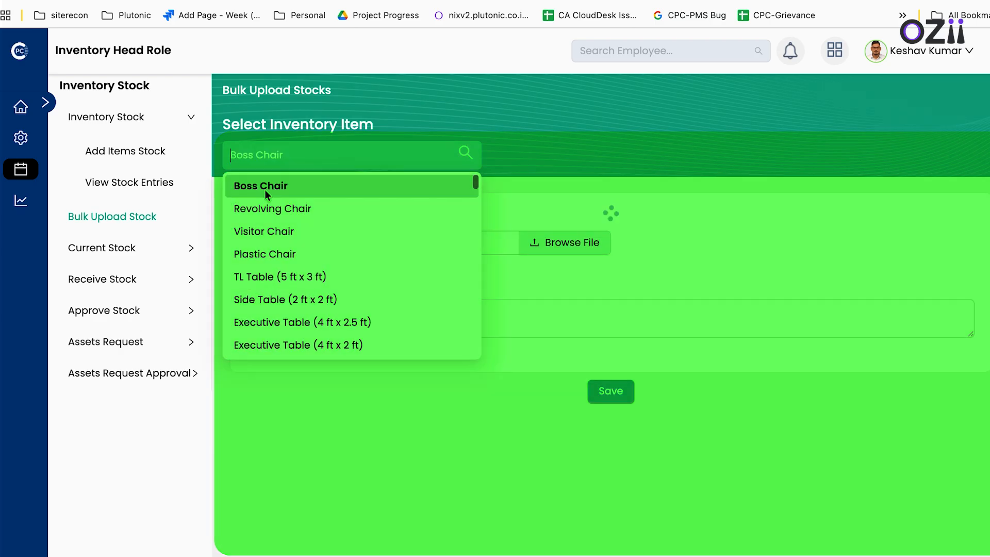
click(265, 191)
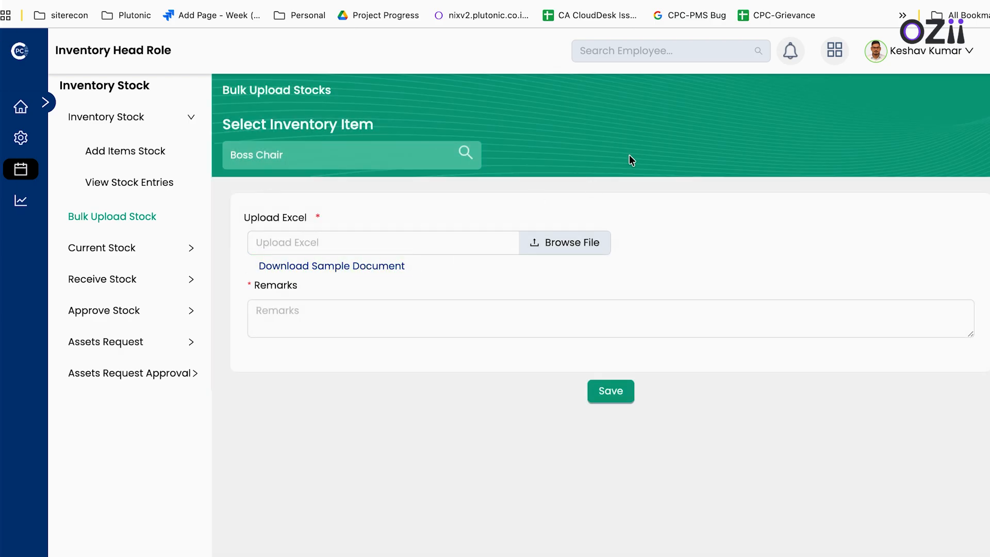
drag(779, 25, 483, 240)
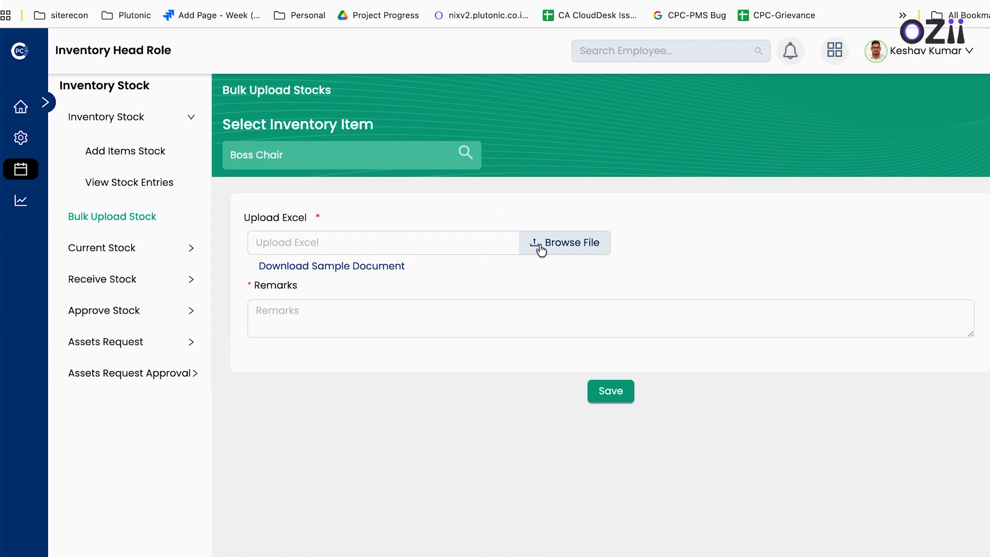
click(541, 250)
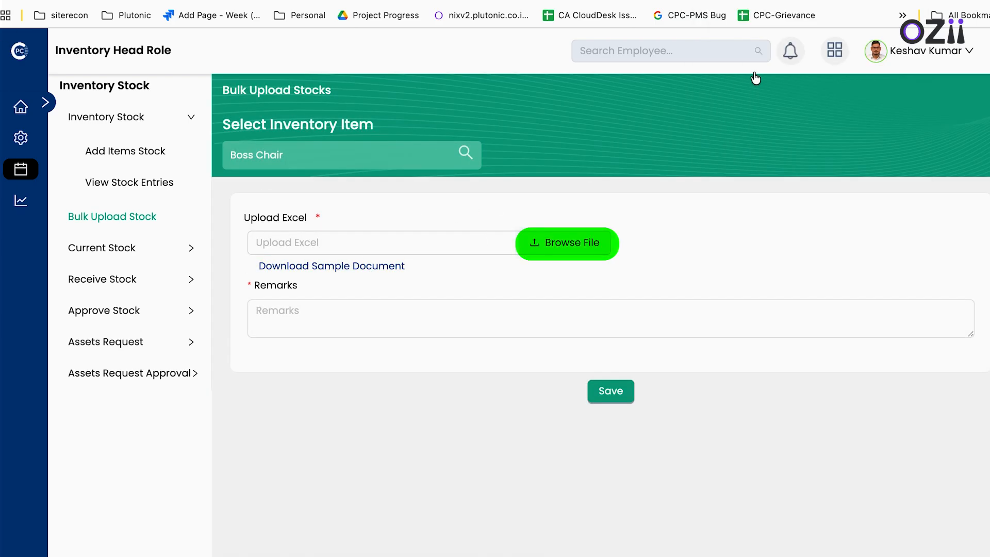
click(251, 309)
click(367, 223)
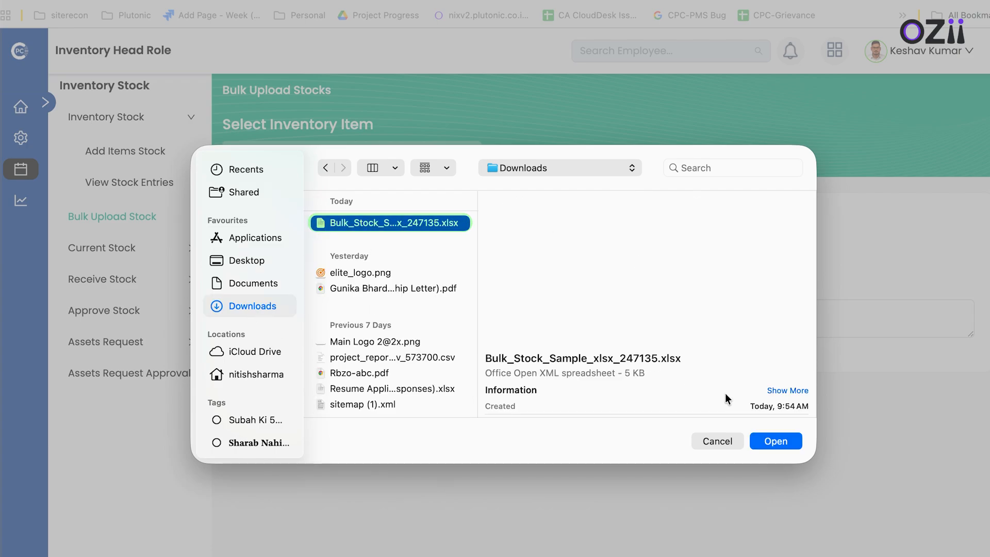
click(776, 441)
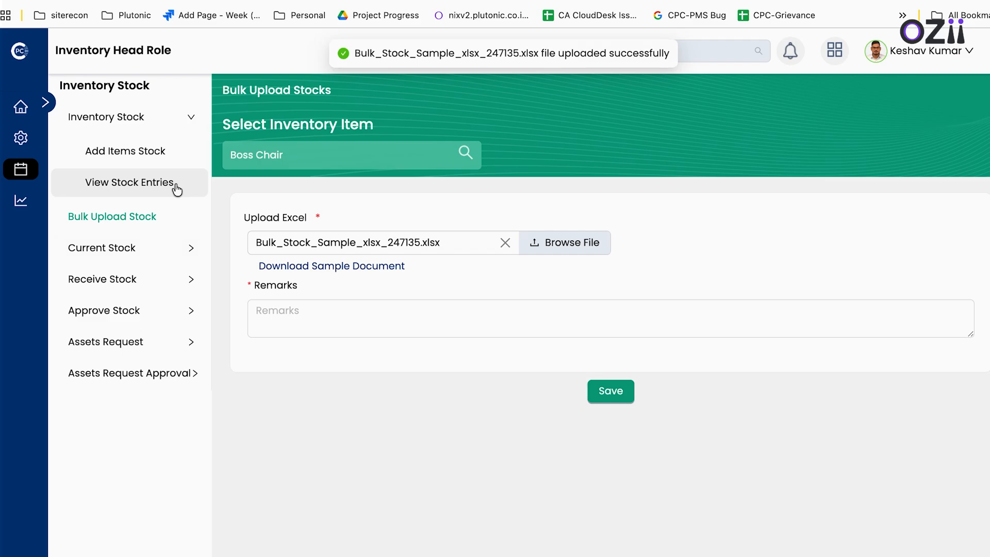
Step: Show the current stock for location (HO) Okaya and inventory type IT
click(140, 248)
click(133, 281)
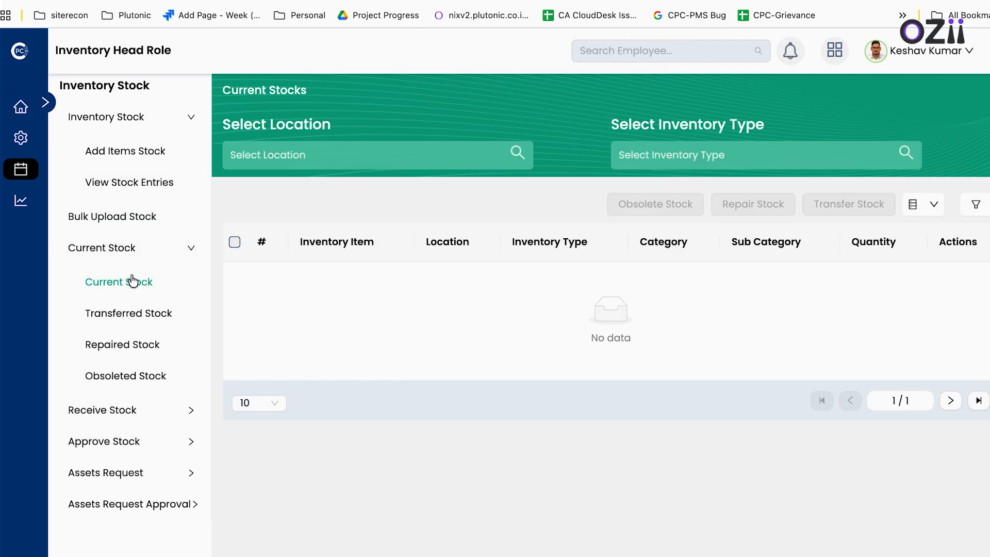
click(263, 155)
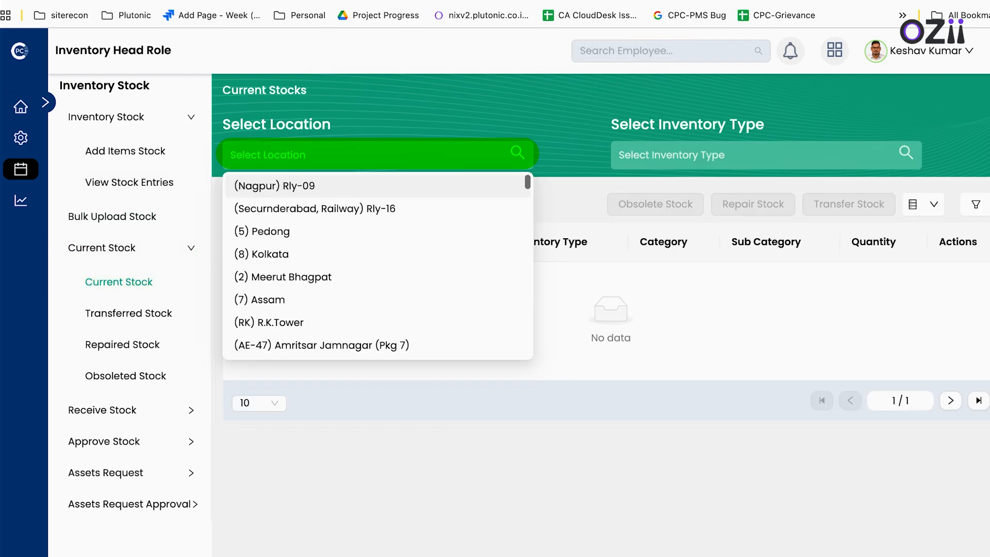
text(ok)
click(257, 205)
click(665, 155)
click(644, 184)
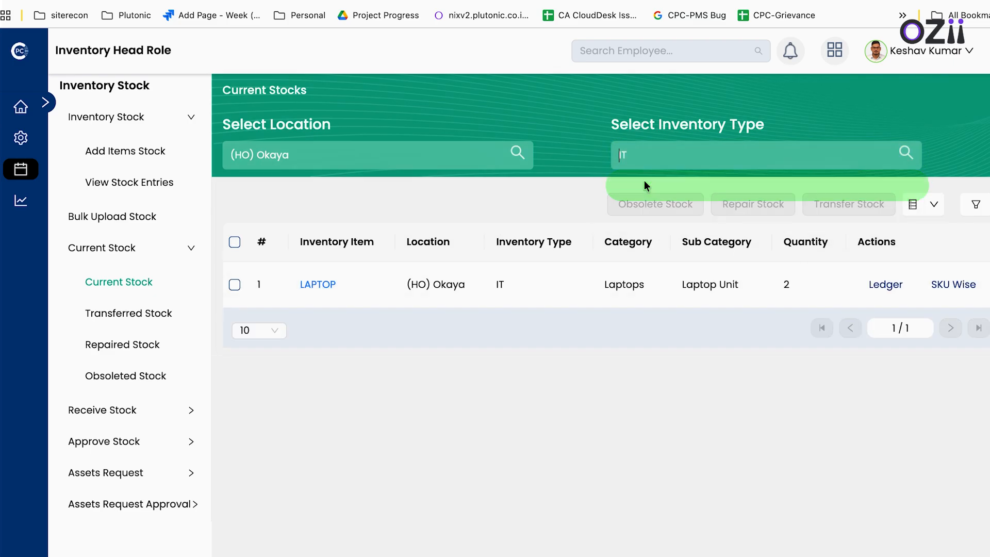
Step: View the SKU-wise breakdown of the LAPTOP stock and close it
click(283, 280)
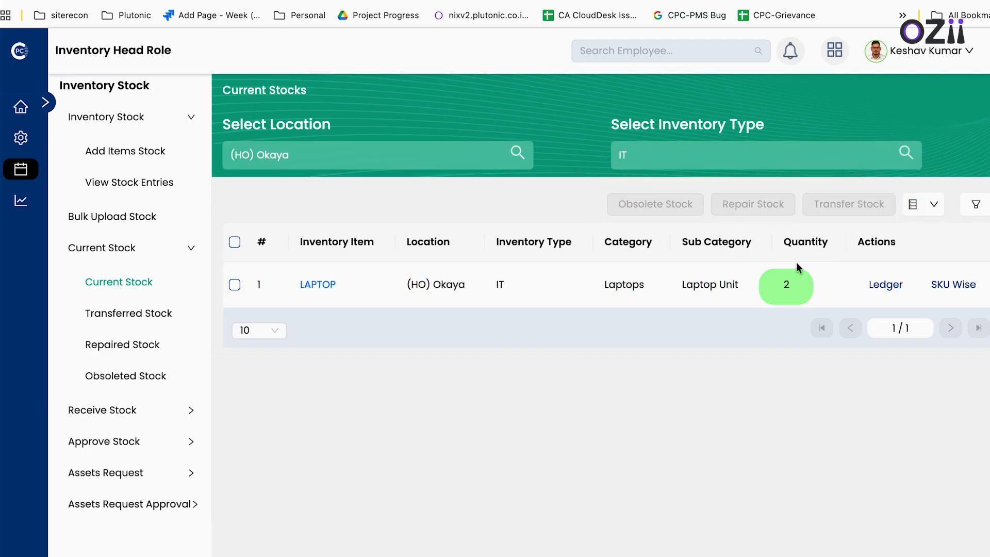
click(954, 285)
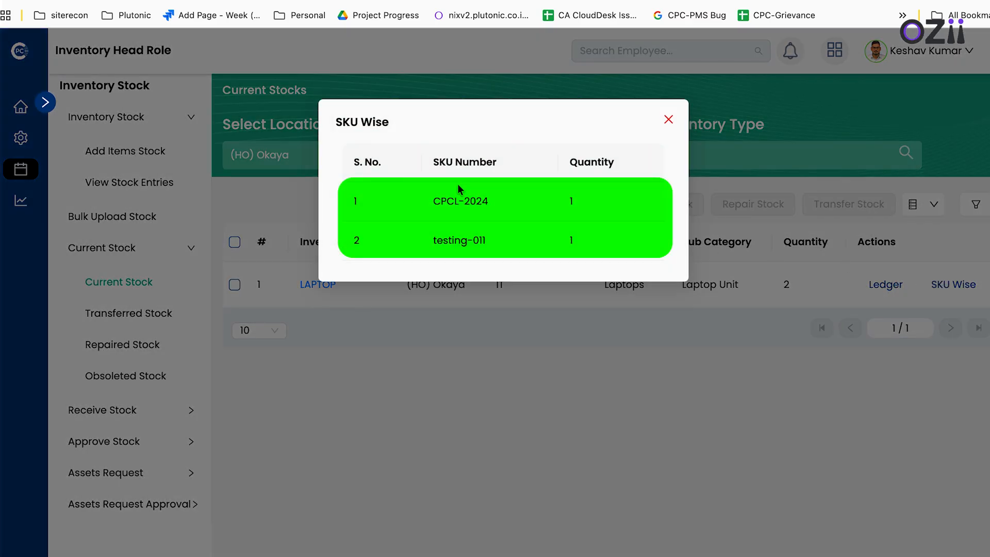
click(669, 119)
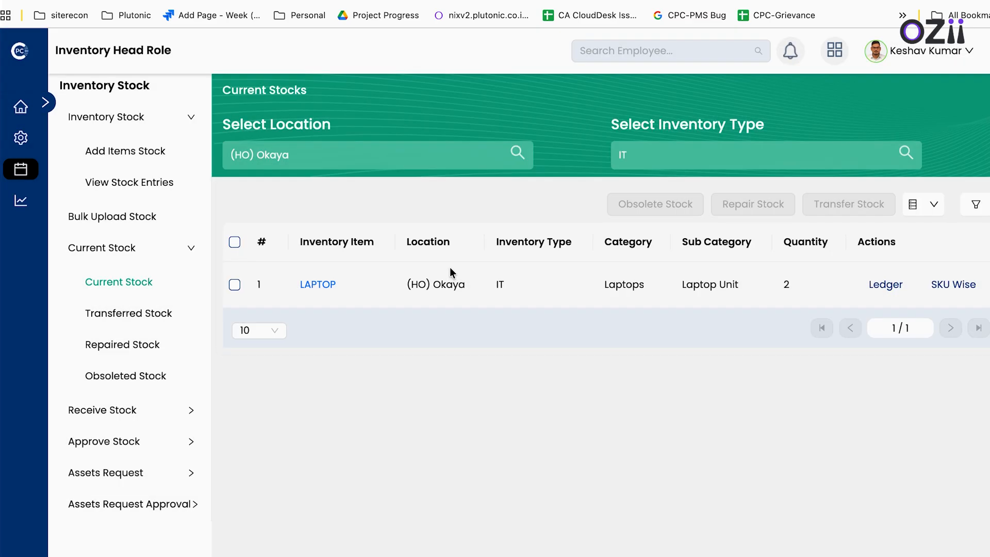
Step: Show the current stock for location (Samastipur) Rly-08 and inventory type Non - IT
click(339, 145)
click(309, 185)
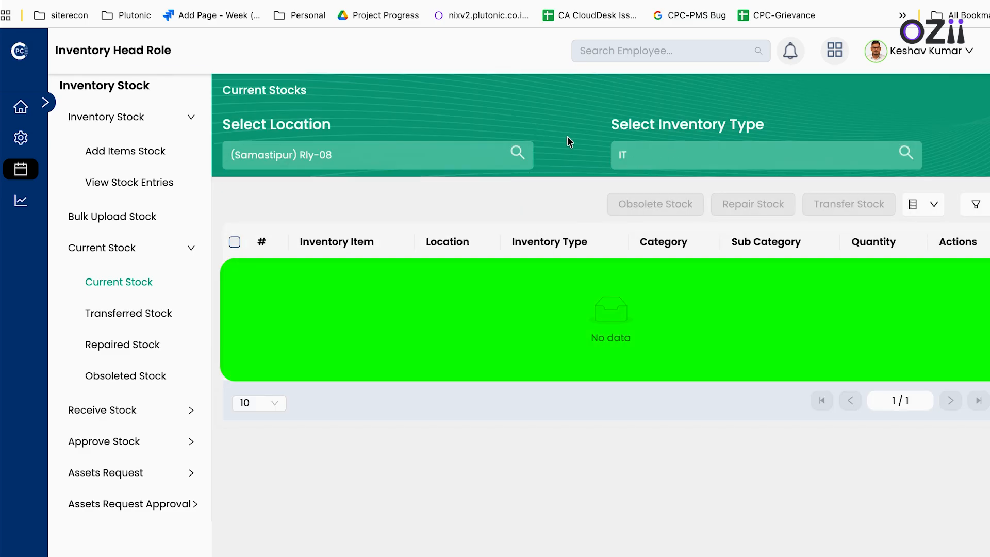
click(707, 154)
click(670, 208)
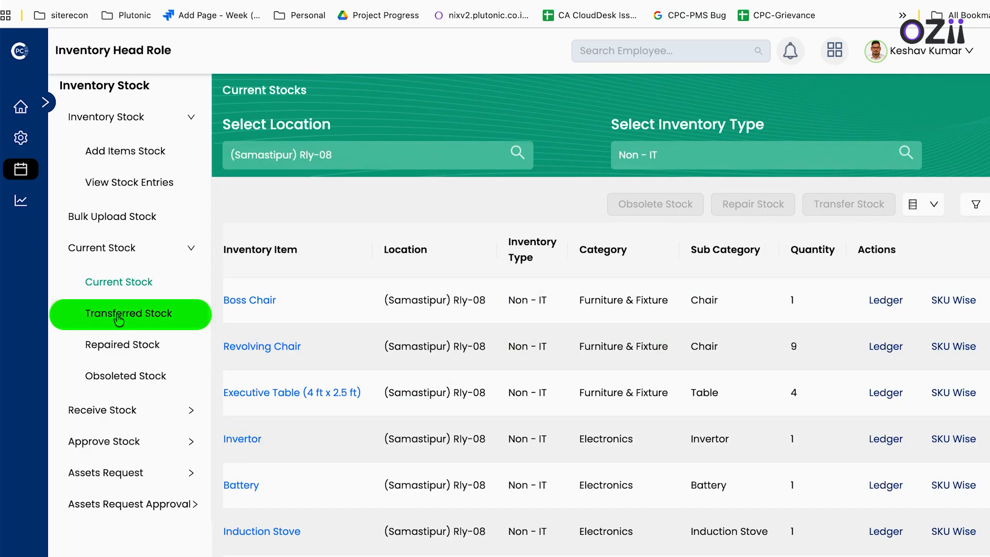
Step: Review the transferred, repaired and obsoleted stock lists and the Transfer Stock action for the (HO) Okaya laptop
click(105, 318)
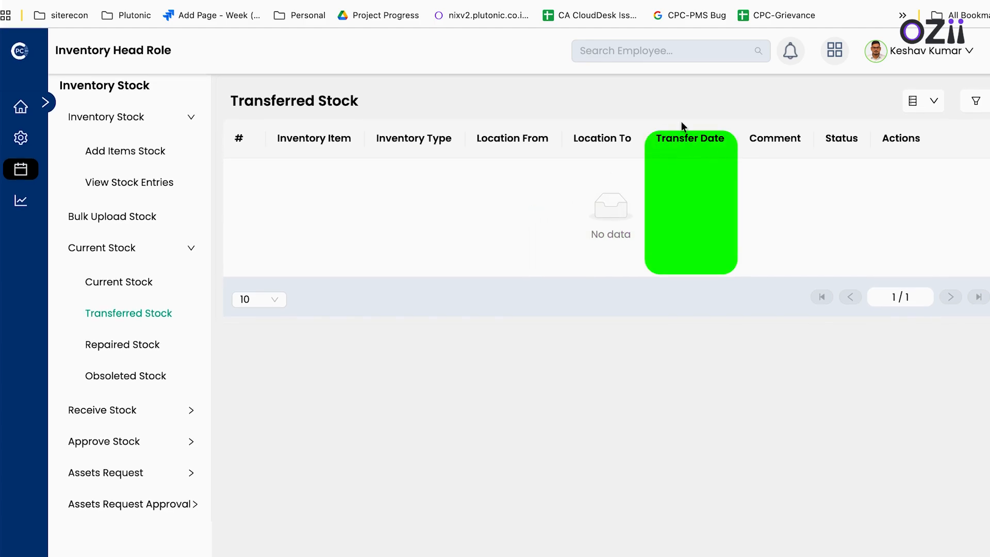
click(122, 348)
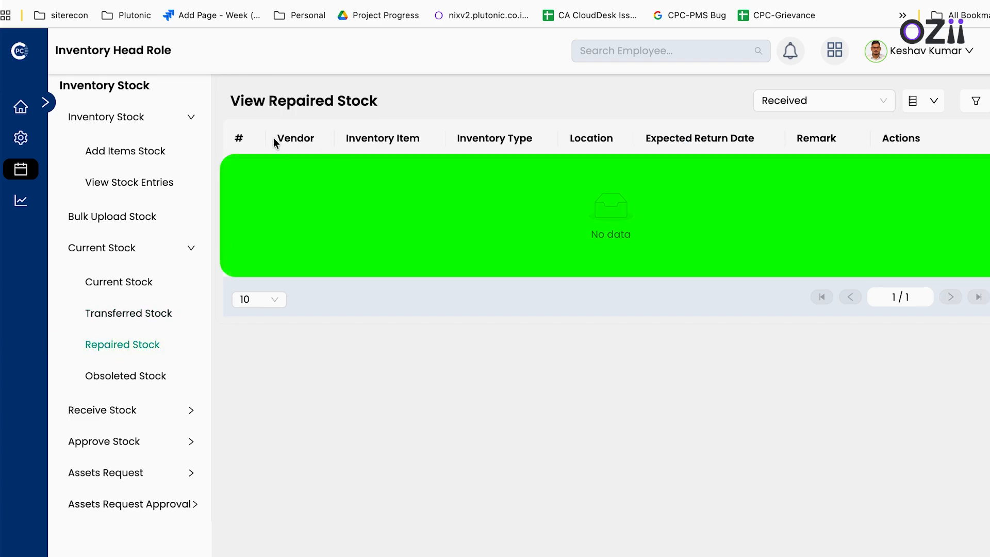
click(142, 375)
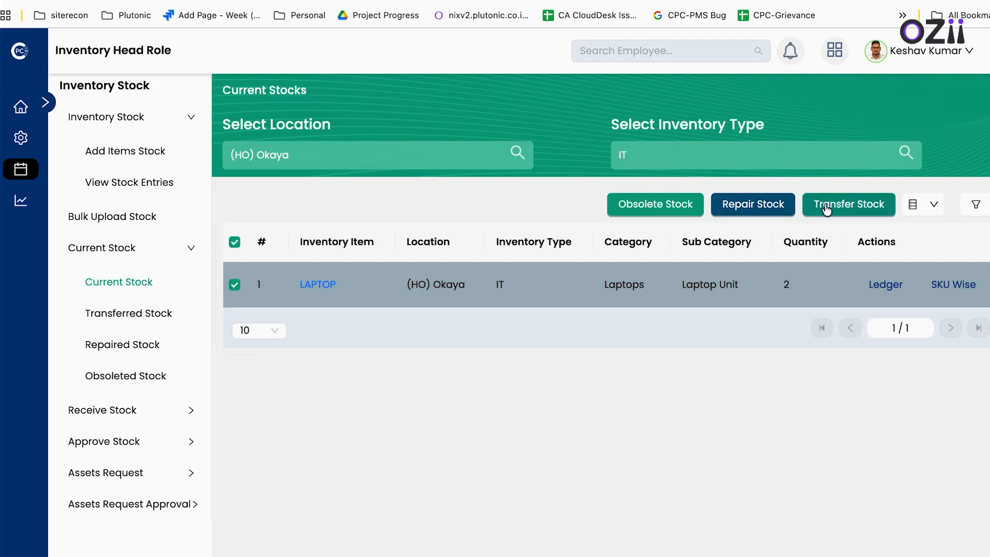
click(828, 207)
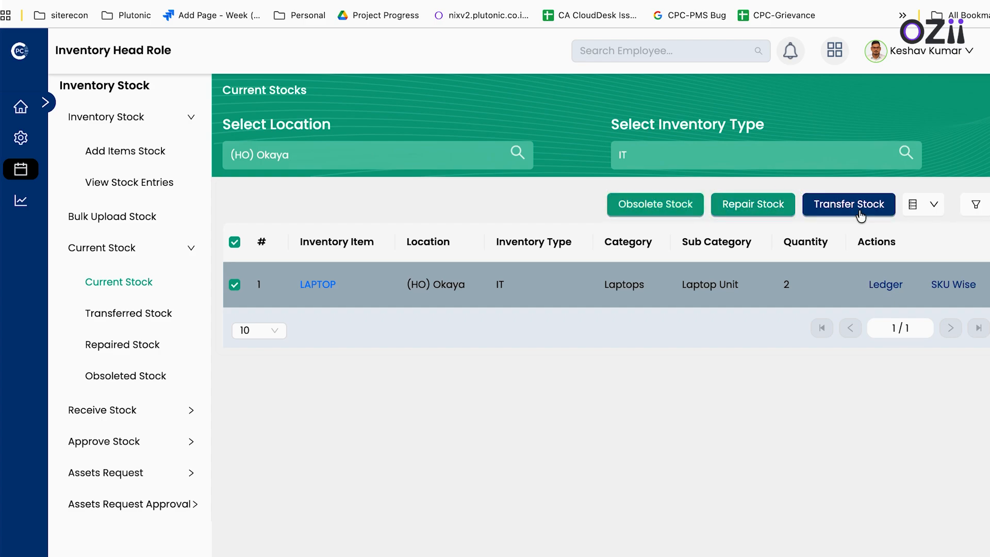
Step: Look up the stock awaiting receipt for location (HO) Okaya and inventory type IT
click(104, 409)
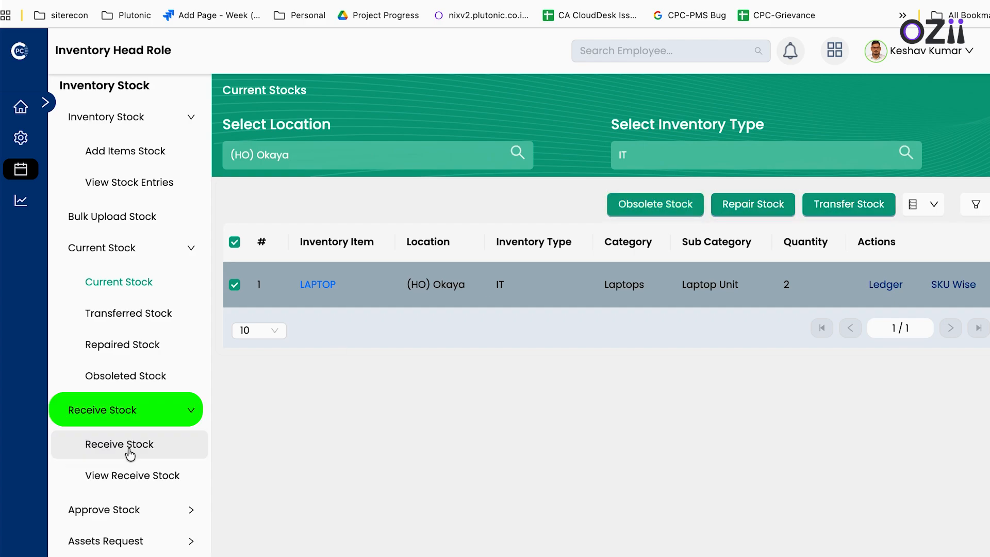
click(129, 450)
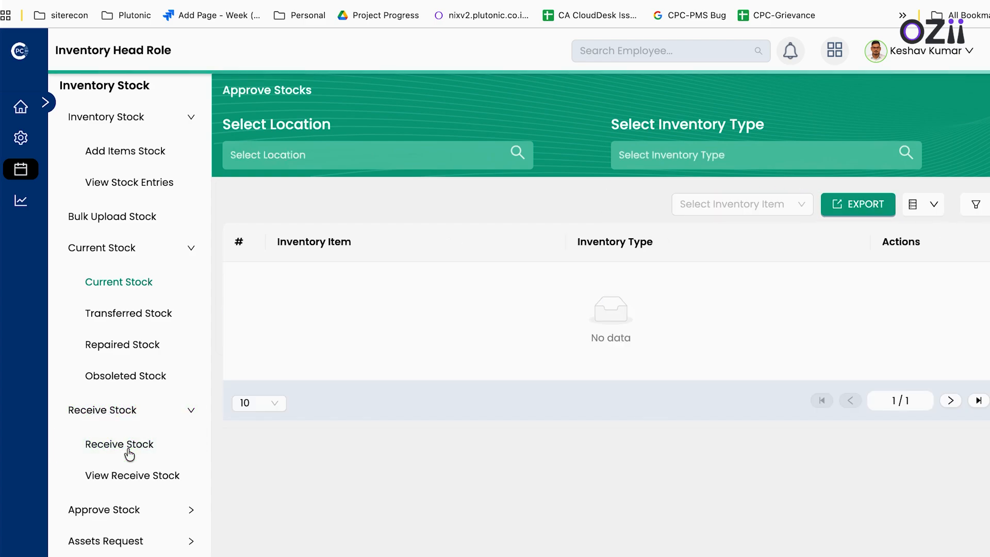
click(333, 157)
click(281, 254)
click(301, 157)
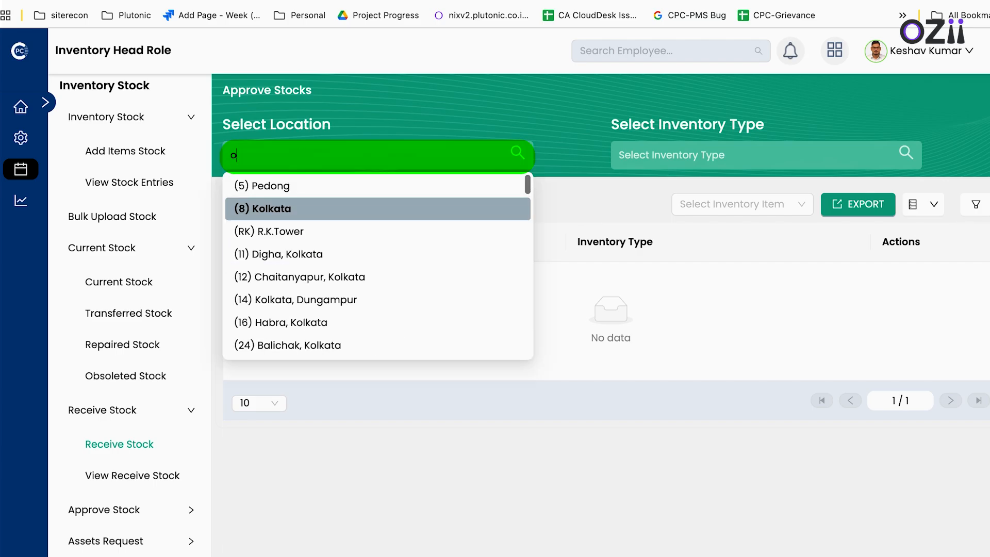
text(ok)
click(283, 212)
click(644, 154)
click(644, 182)
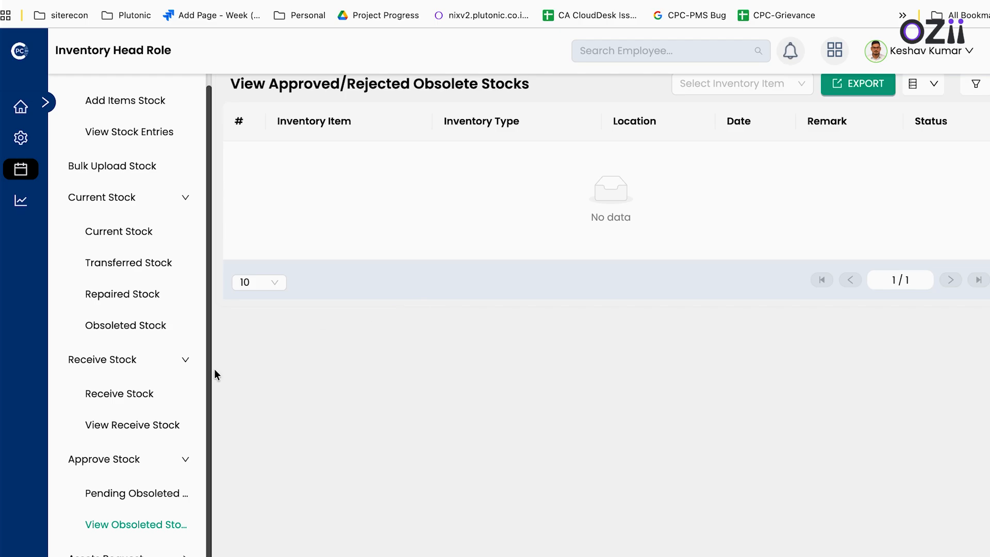
Step: Start an asset request from location (Nagpur) Rly-09 to (2) Meerut Bhagpat for inventory type IT
scroll(103, 439, down, 3)
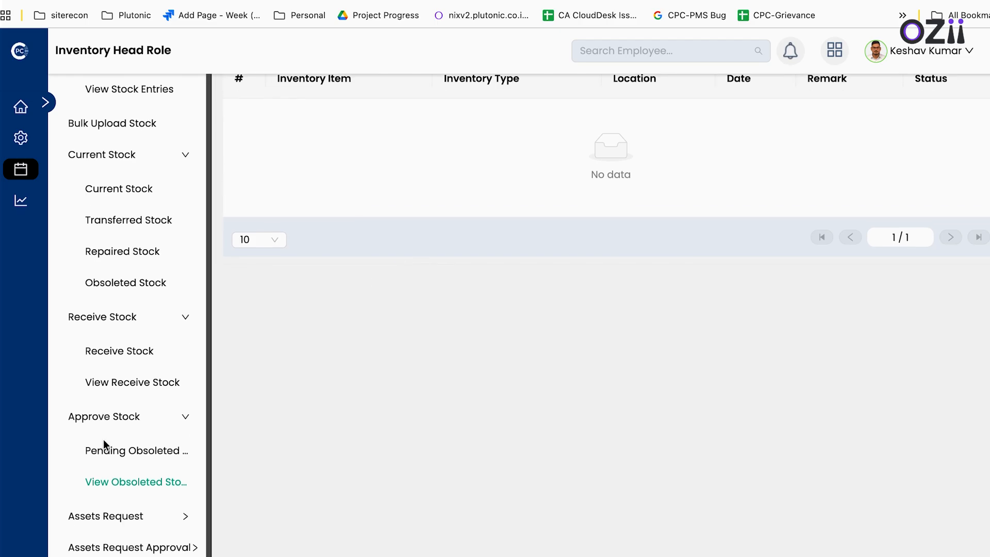
click(119, 478)
scroll(121, 486, down, 2)
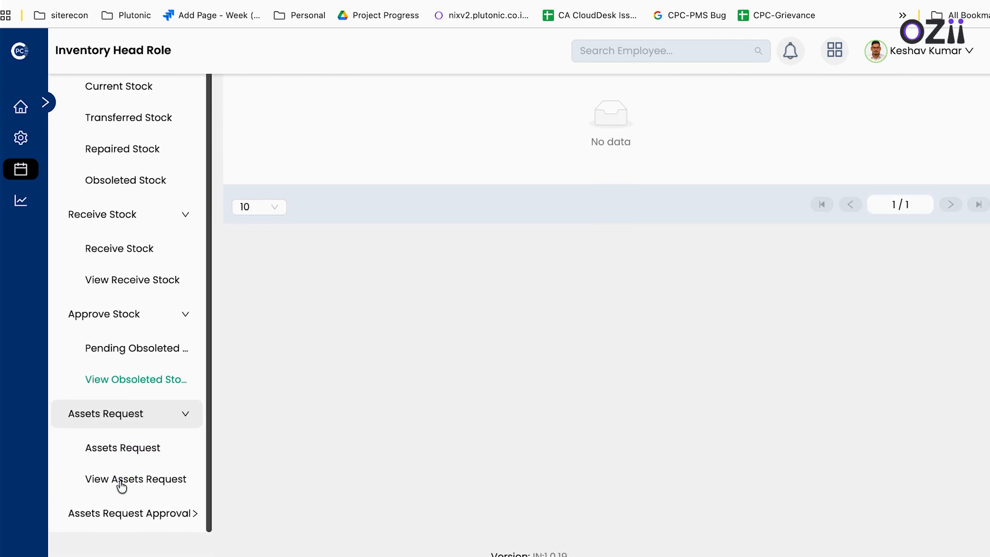
click(123, 445)
scroll(333, 158, up, 3)
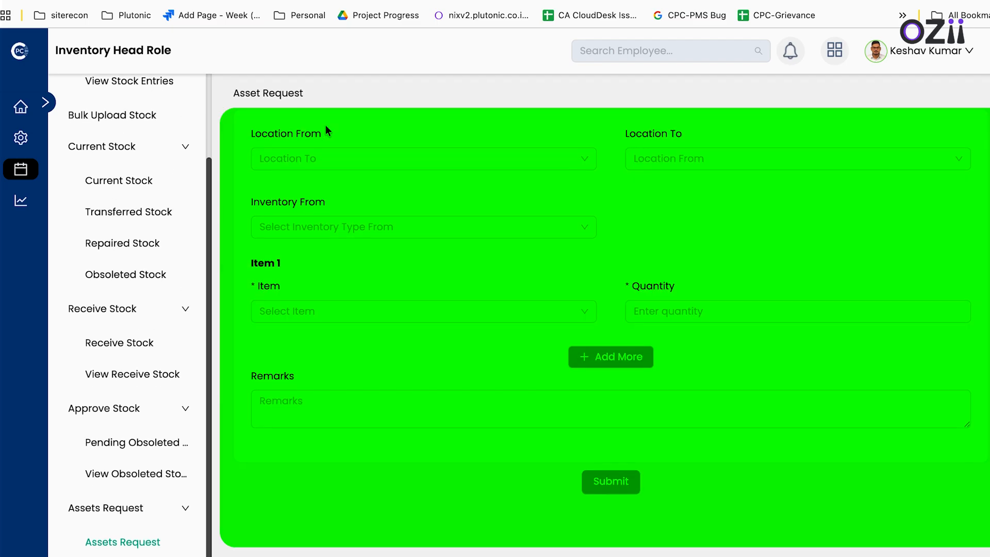
click(309, 158)
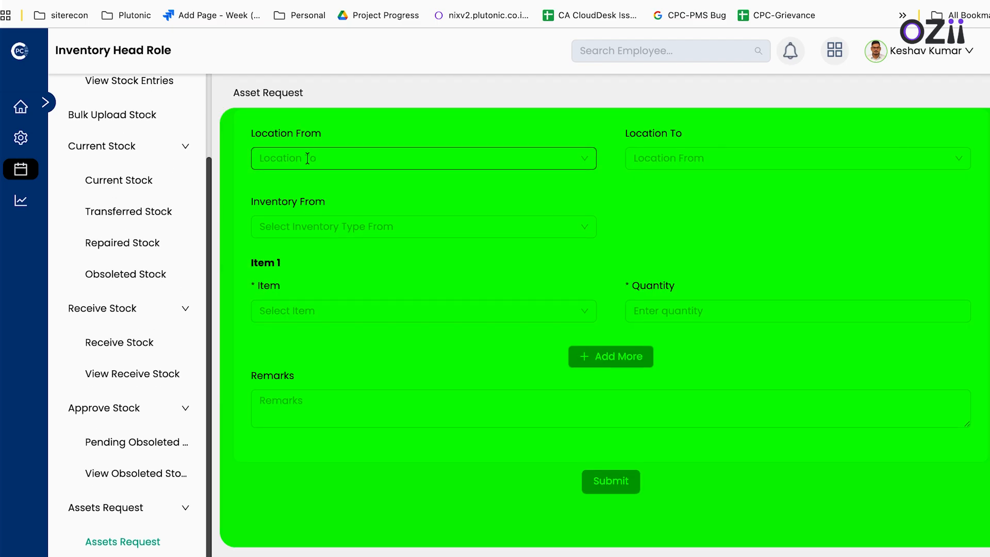
click(309, 187)
click(670, 157)
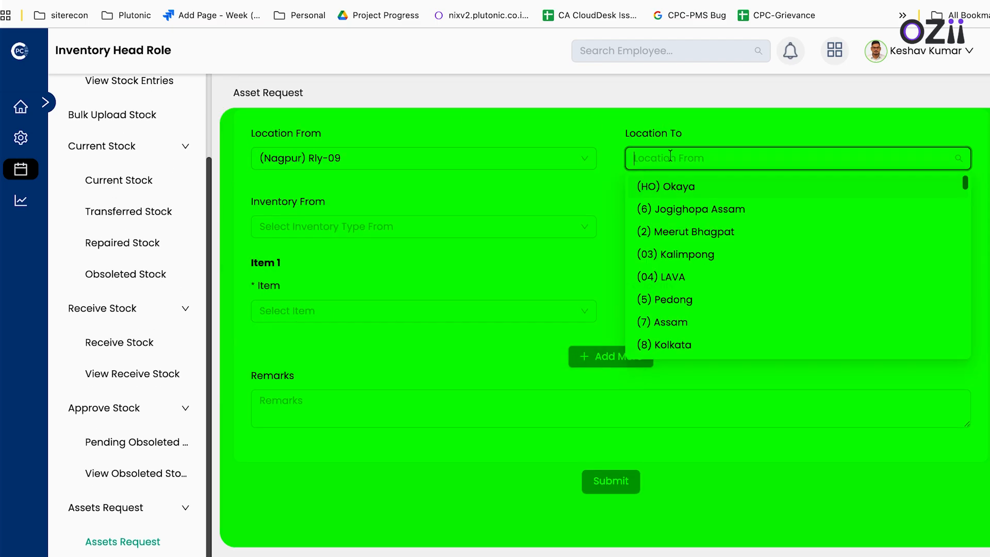
click(420, 232)
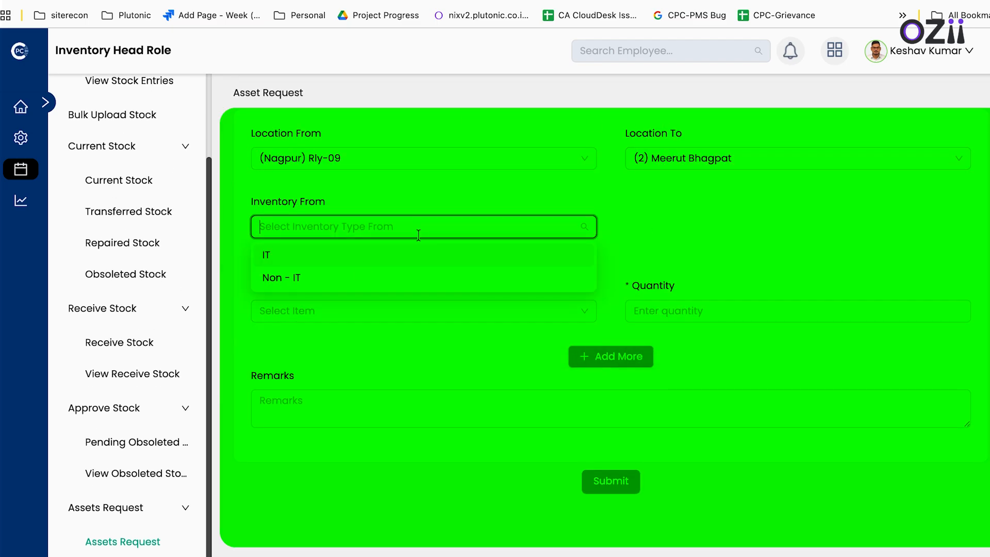
click(300, 261)
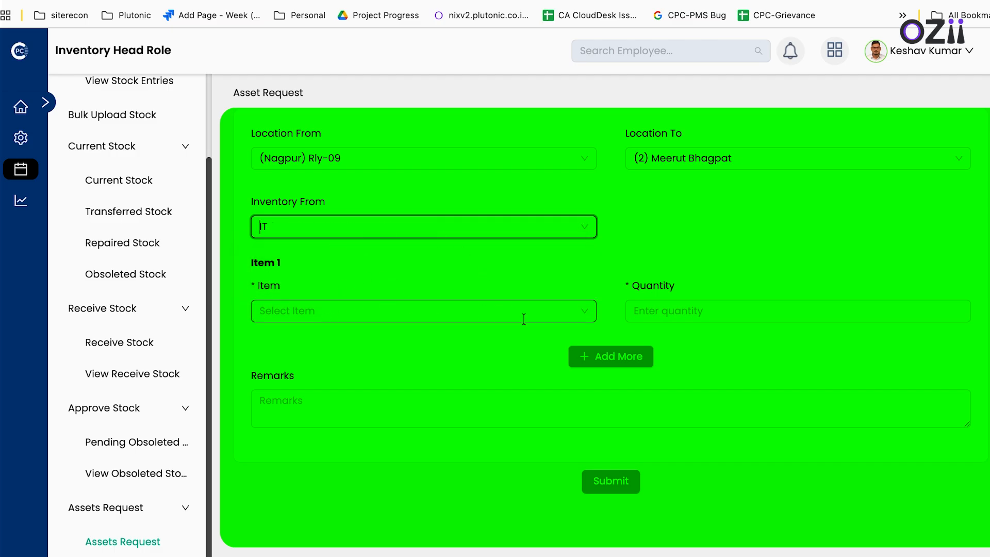
scroll(485, 421, down, 2)
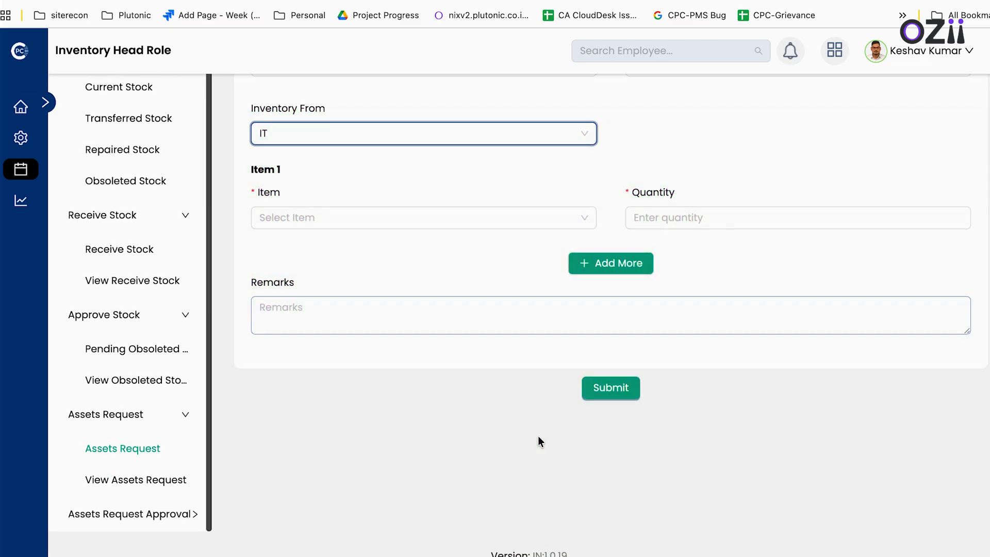
Step: Review the list of submitted asset requests and the pending requests under asset request approval
click(149, 494)
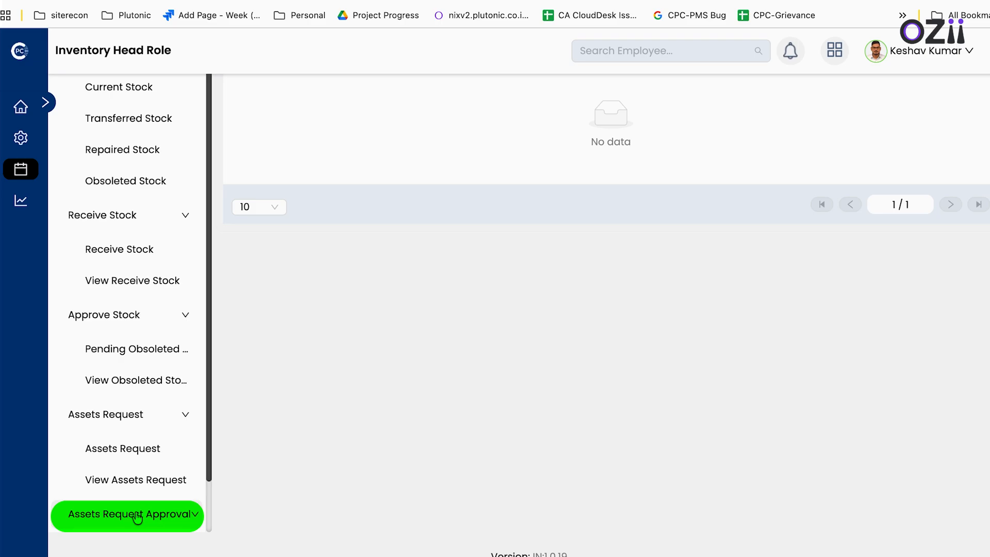
click(137, 516)
click(122, 486)
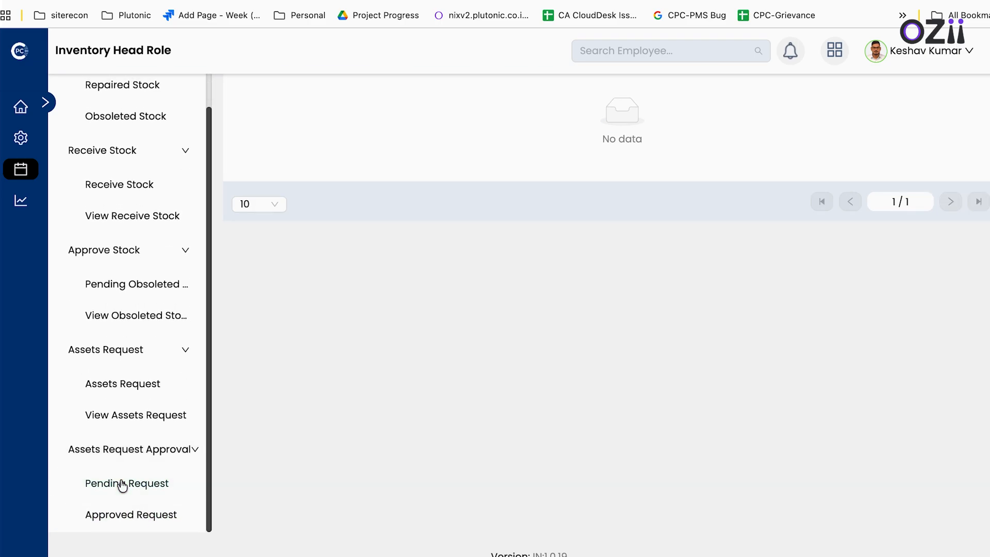
scroll(446, 227, up, 3)
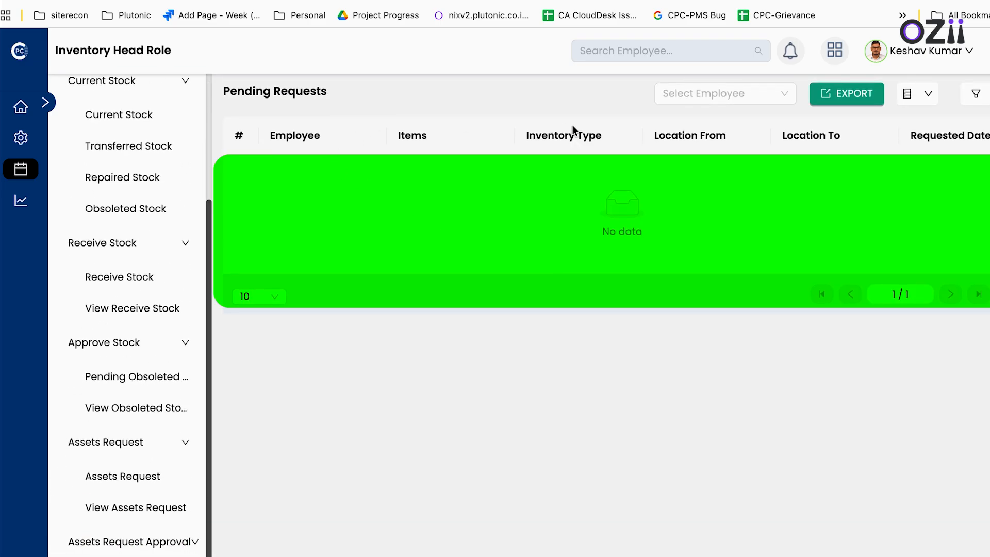
scroll(910, 194, right, 5)
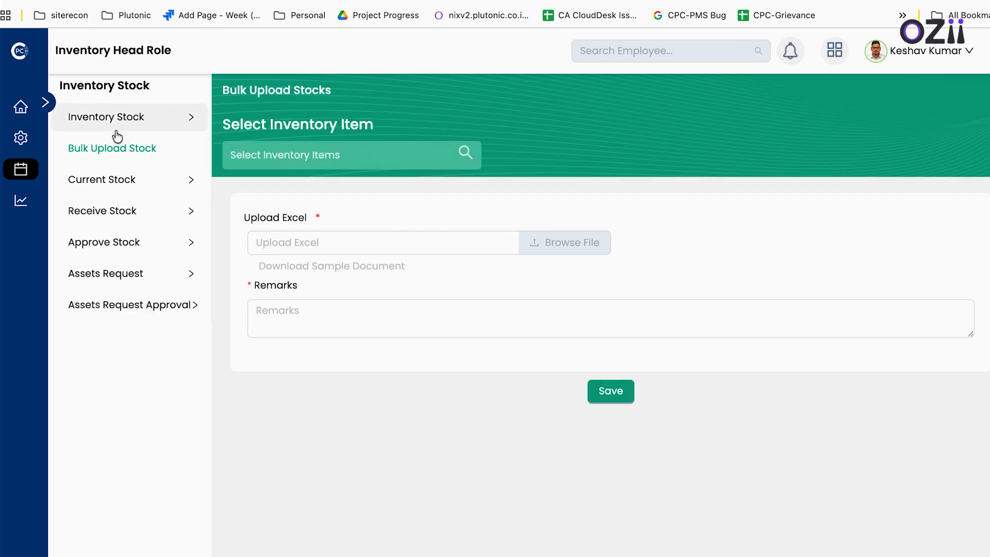
Step: Review the pending and closed employee asset requests in Employee Stock, including the request status and action columns
click(21, 201)
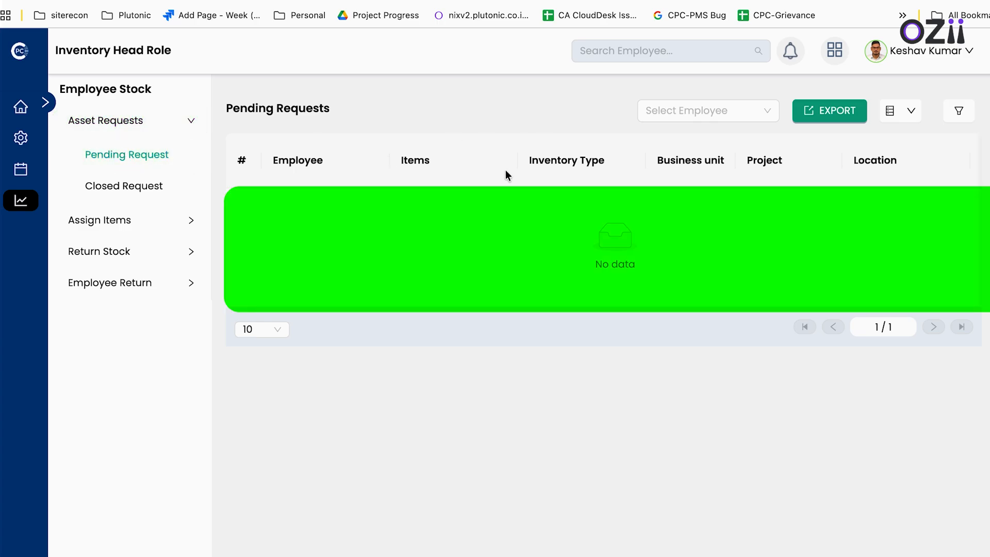
scroll(941, 171, right, 10)
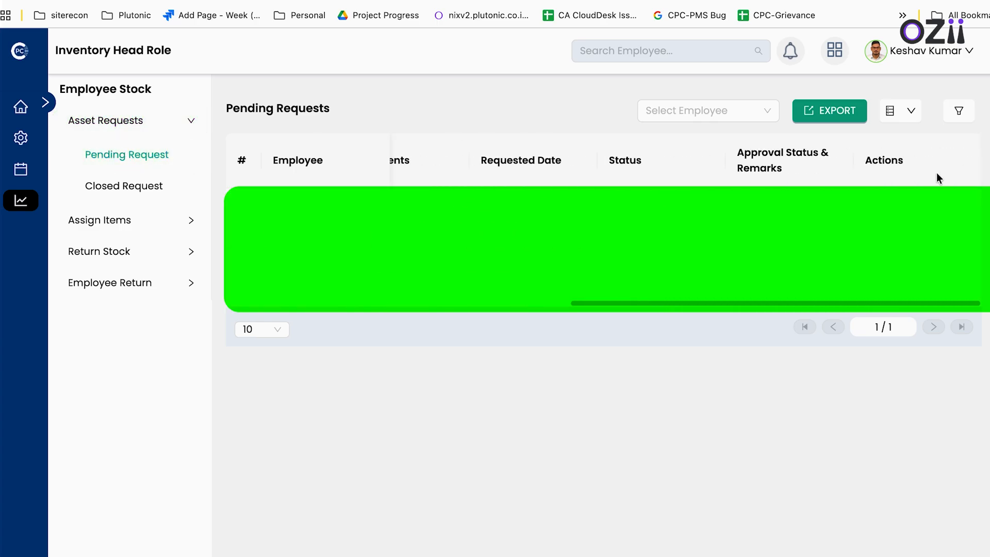
click(151, 187)
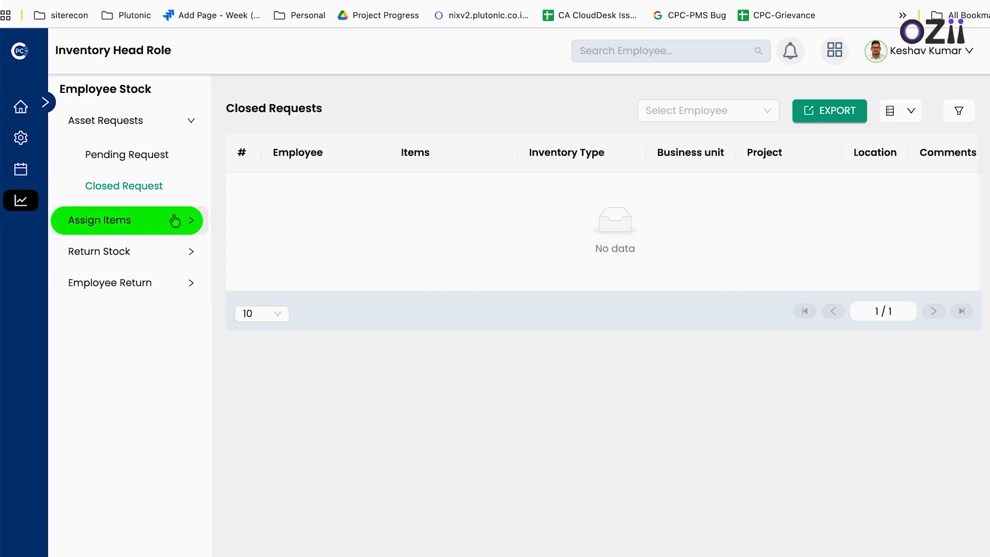
Step: Begin assigning an inventory item to an employee, with (HO) Okaya as the location
click(175, 220)
click(127, 187)
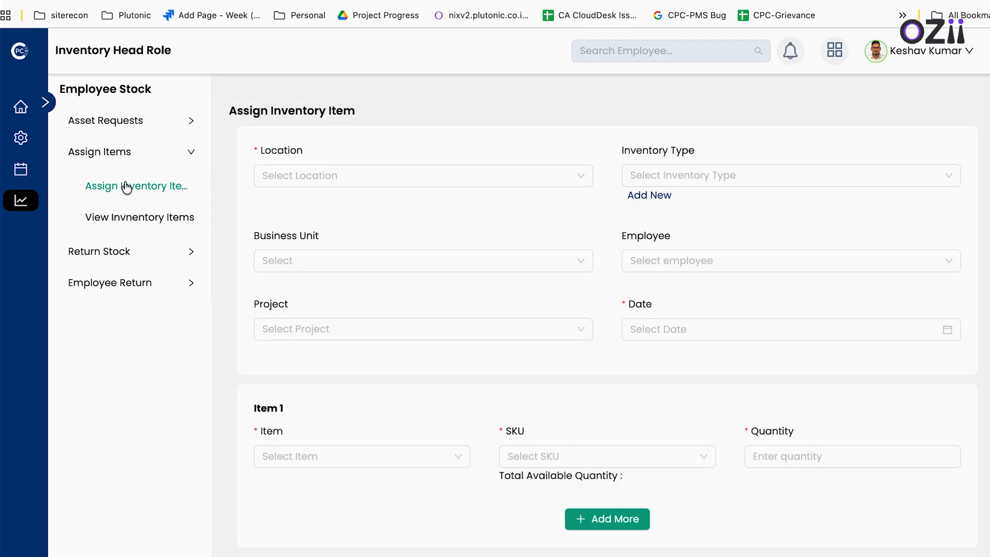
click(407, 175)
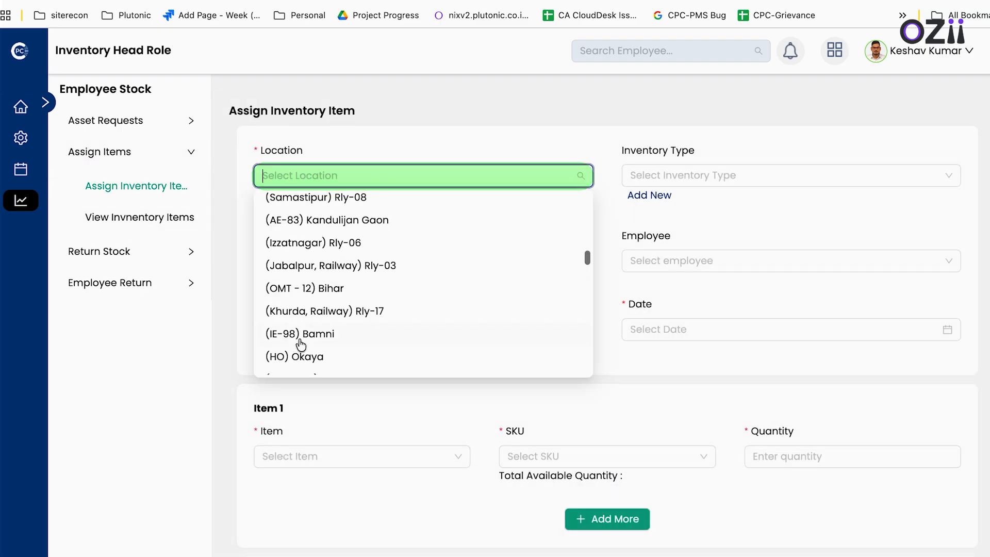
click(299, 356)
Step: Set the first item of the assignment to LAPTOP with SKU CPCL-2024
click(318, 456)
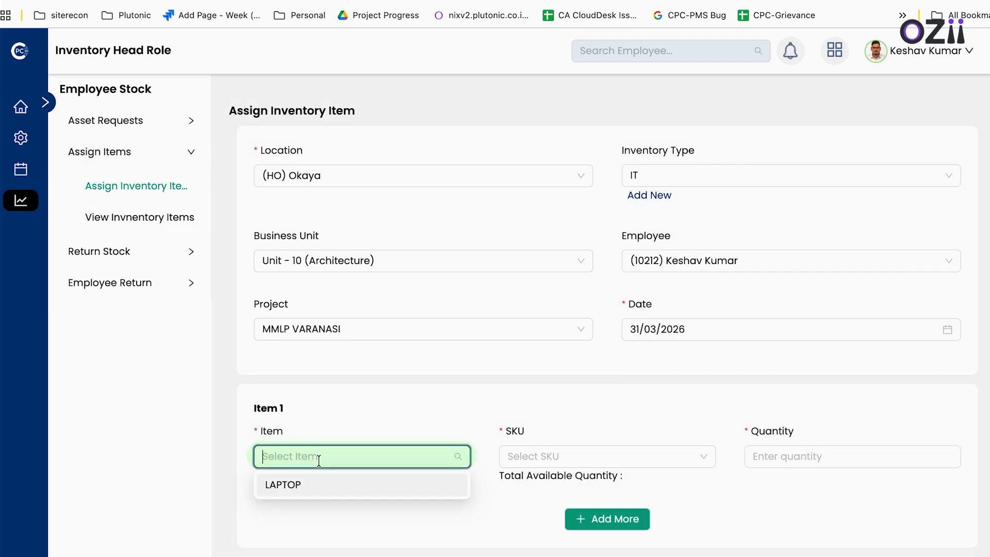
click(284, 485)
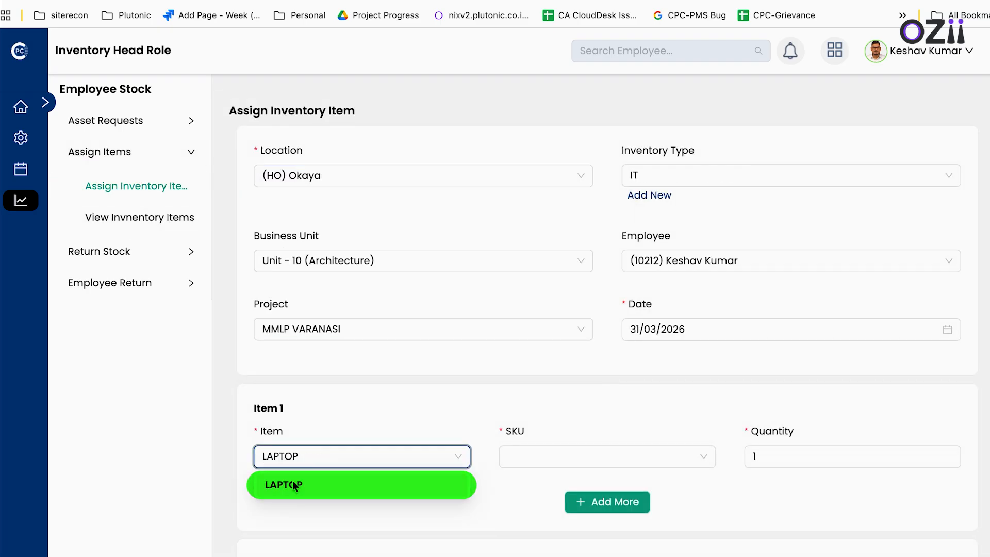
click(549, 456)
click(539, 485)
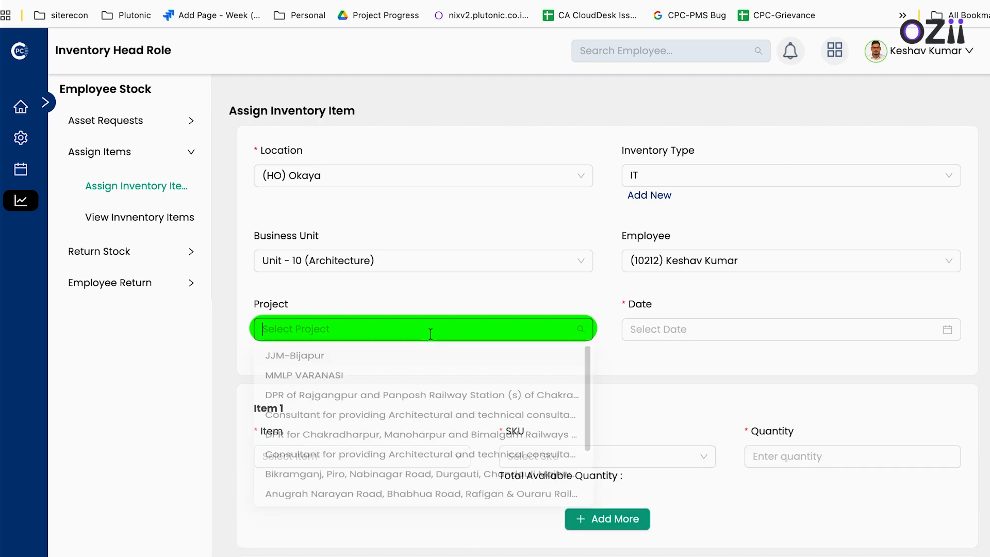
Step: Set the assignment's project to MMLP VARANASI and its date to 31/03/2026
click(385, 379)
click(670, 329)
click(724, 302)
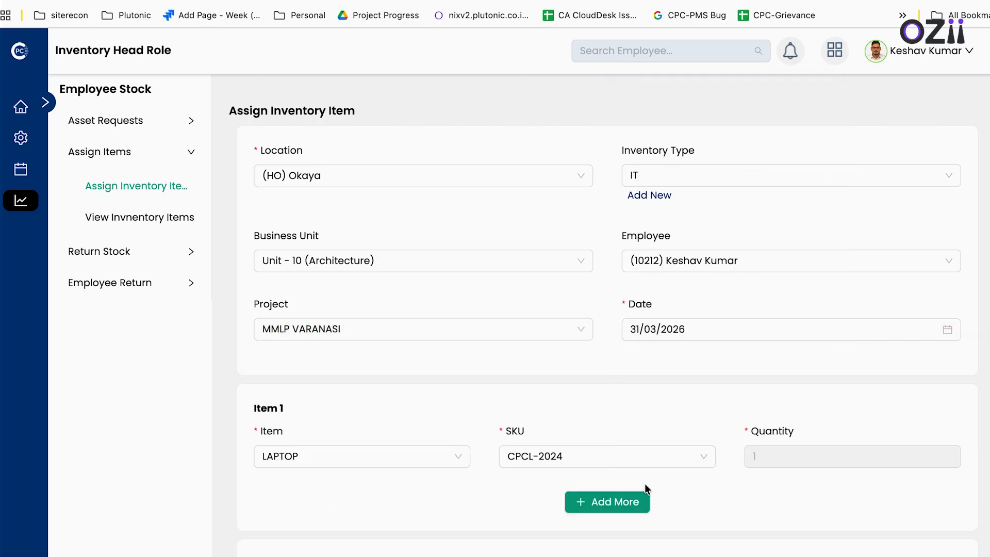
Step: Add a second item row to the assignment and open the list of assigned inventory items
scroll(644, 484, down, 4)
click(621, 300)
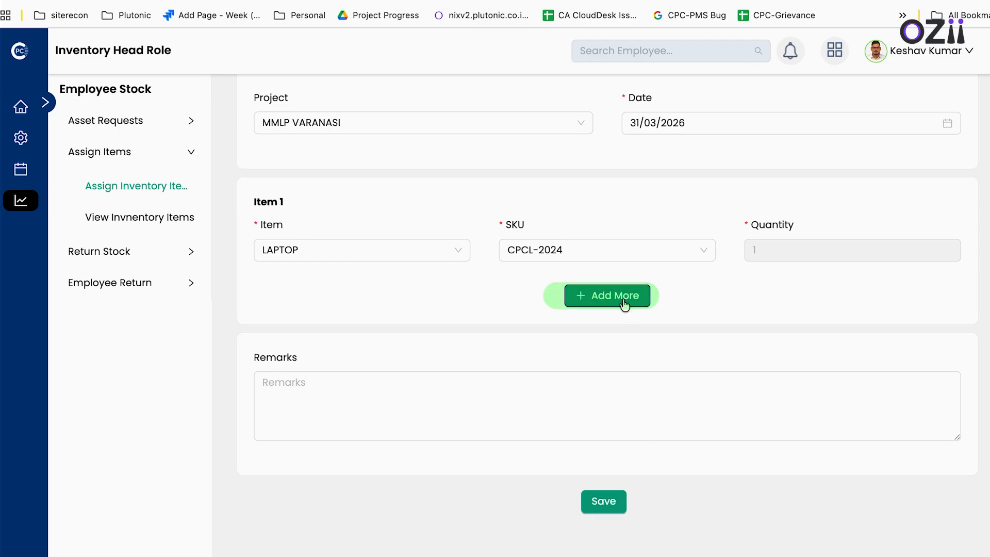
scroll(579, 422, down, 3)
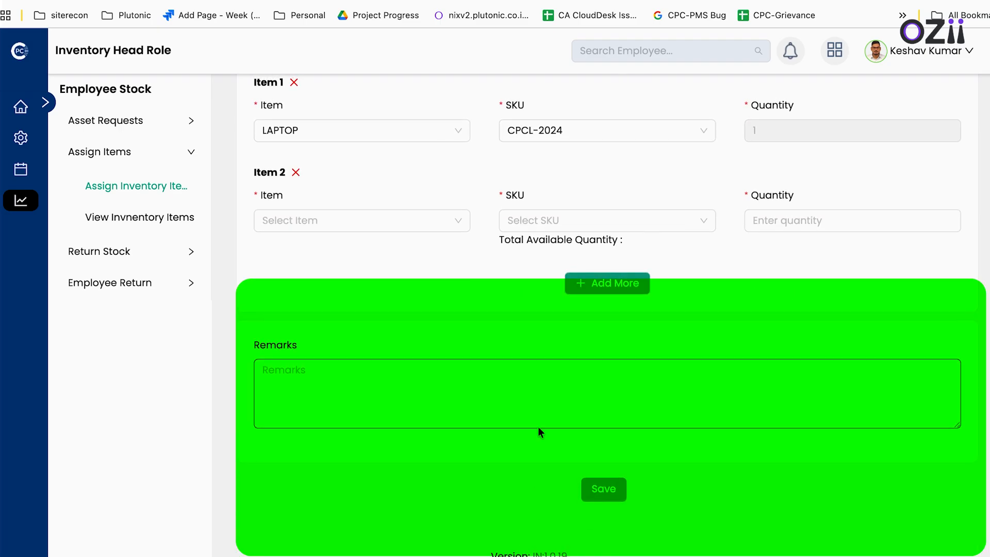
scroll(537, 426, up, 10)
click(139, 217)
Step: Look up the first listed employee's stock for return and review the list of returned stock
click(115, 250)
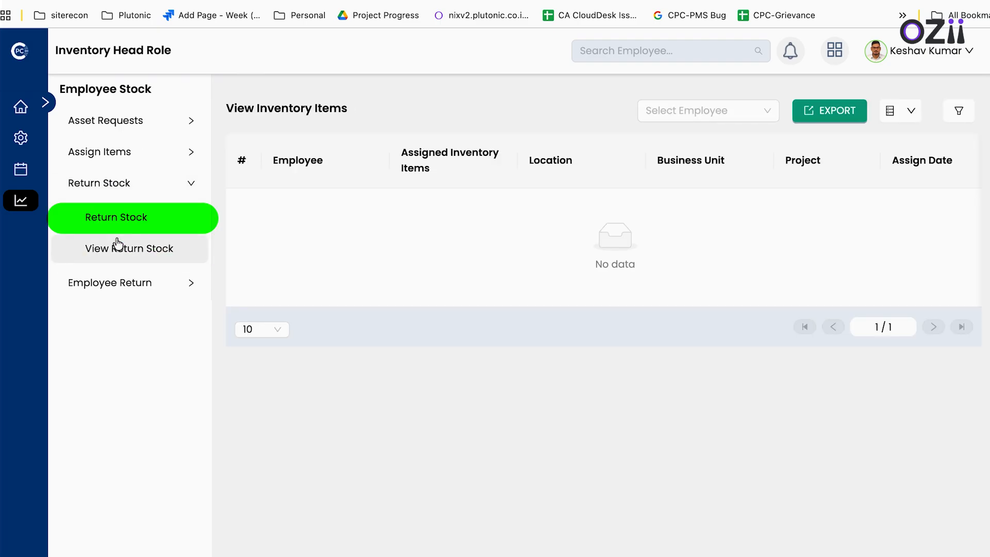
click(118, 221)
click(284, 174)
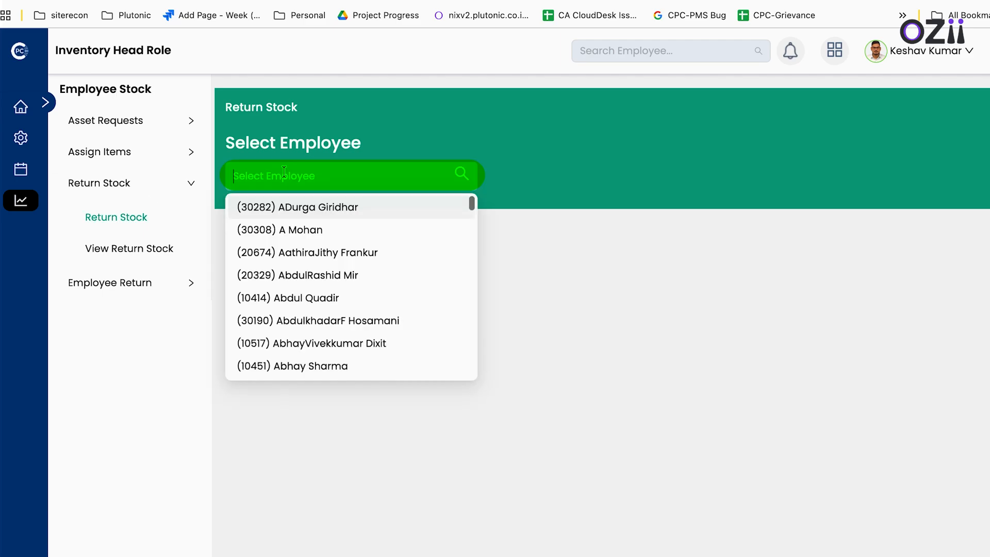
click(276, 207)
scroll(535, 326, right, 5)
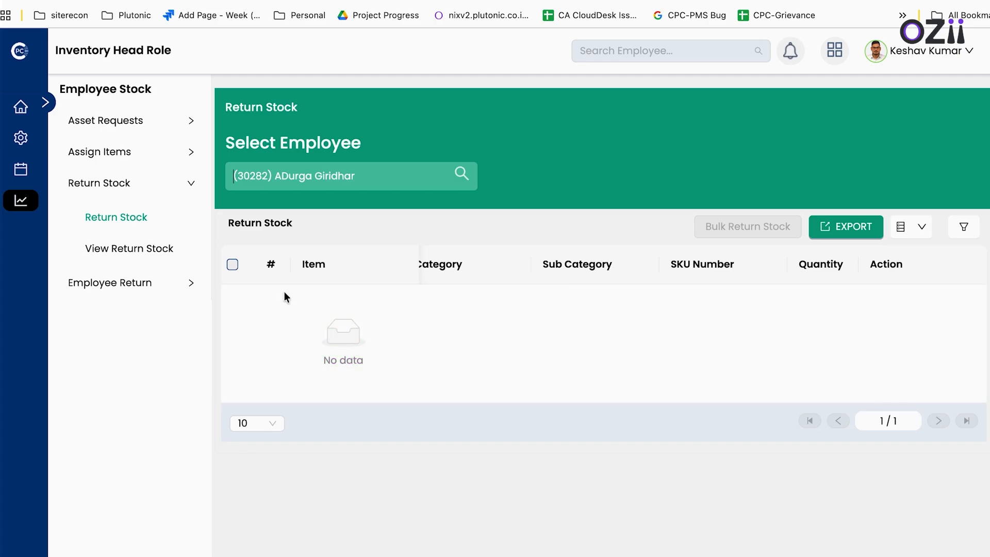
click(113, 248)
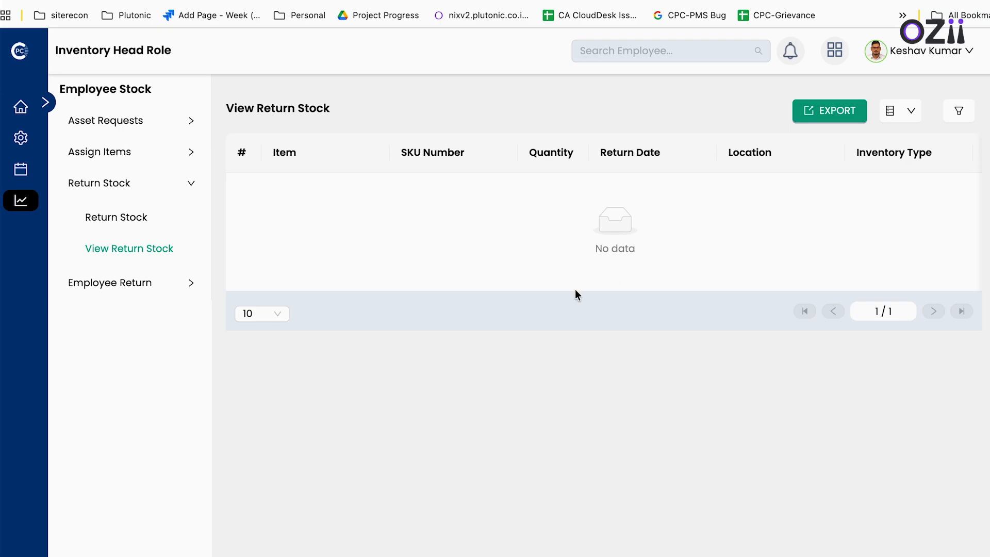
Step: Look up the first listed employee's pending return stock and its columns, and open the processed employee return stock list
click(180, 286)
click(155, 253)
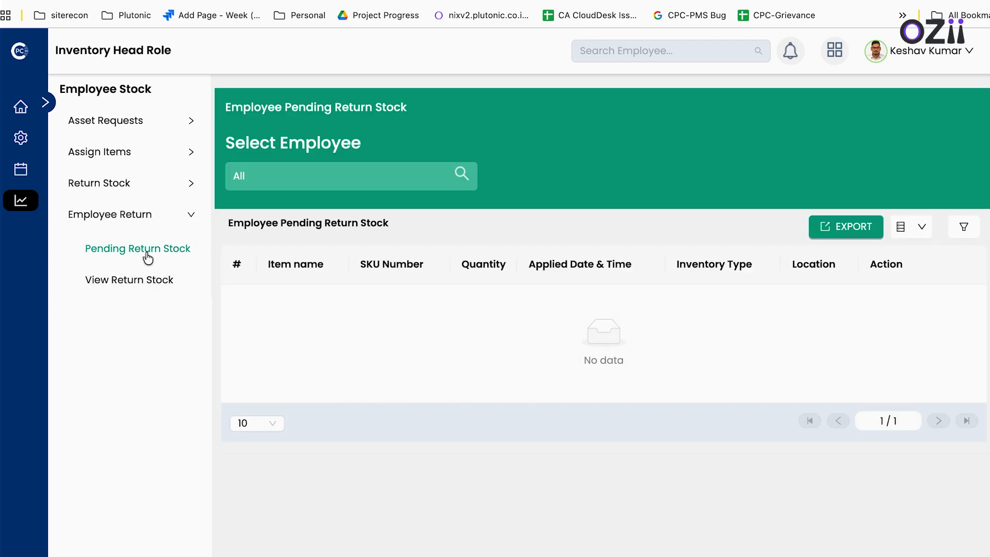
click(296, 170)
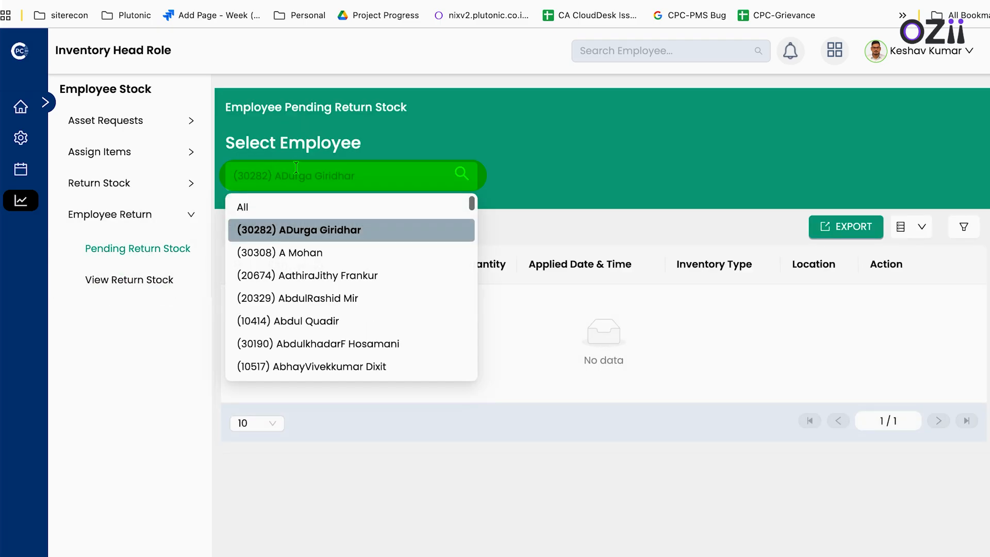
click(584, 258)
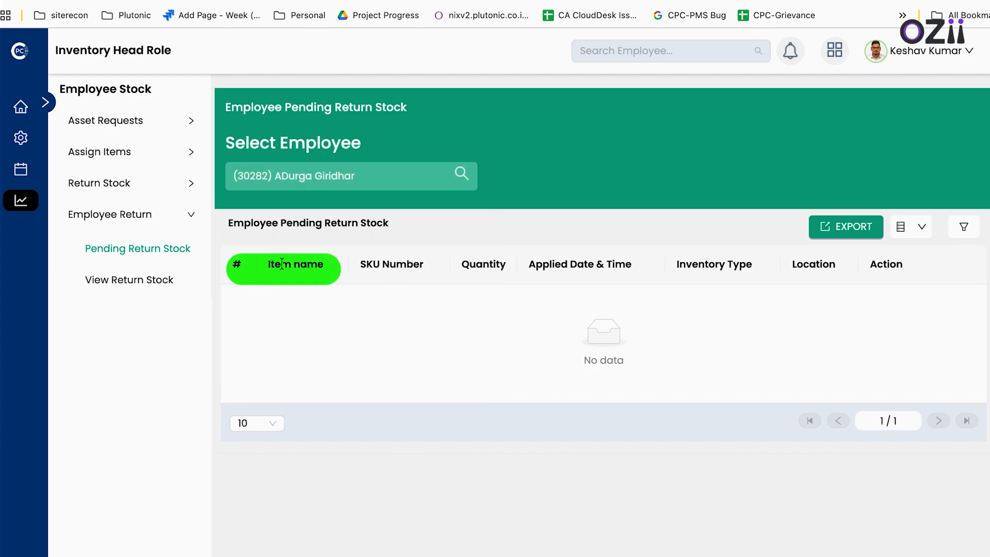
drag(267, 264, 325, 263)
drag(809, 264, 848, 269)
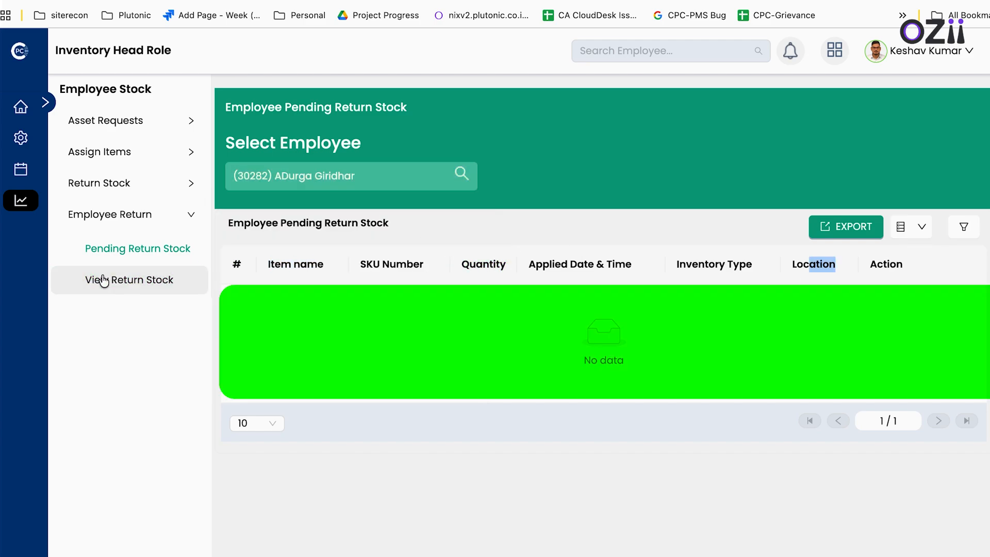
click(100, 281)
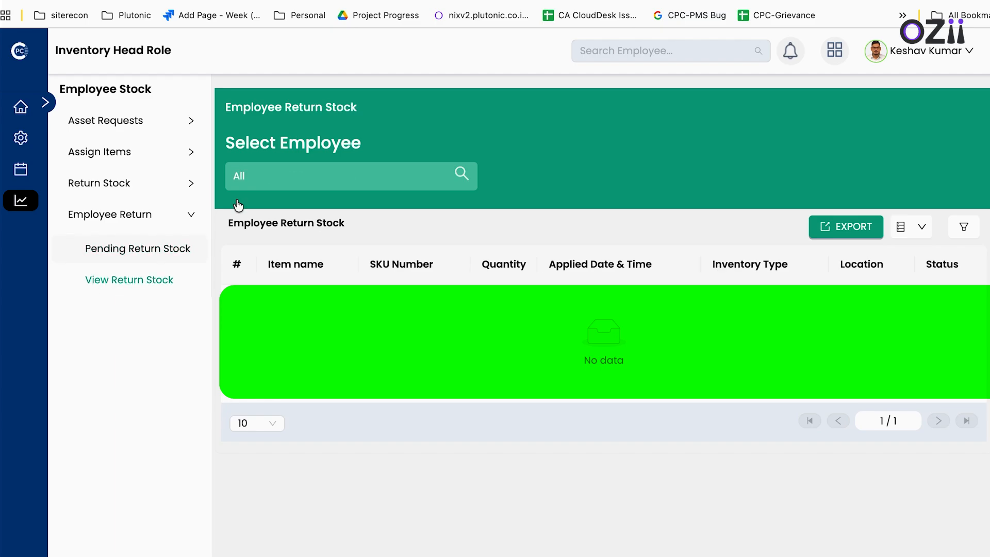